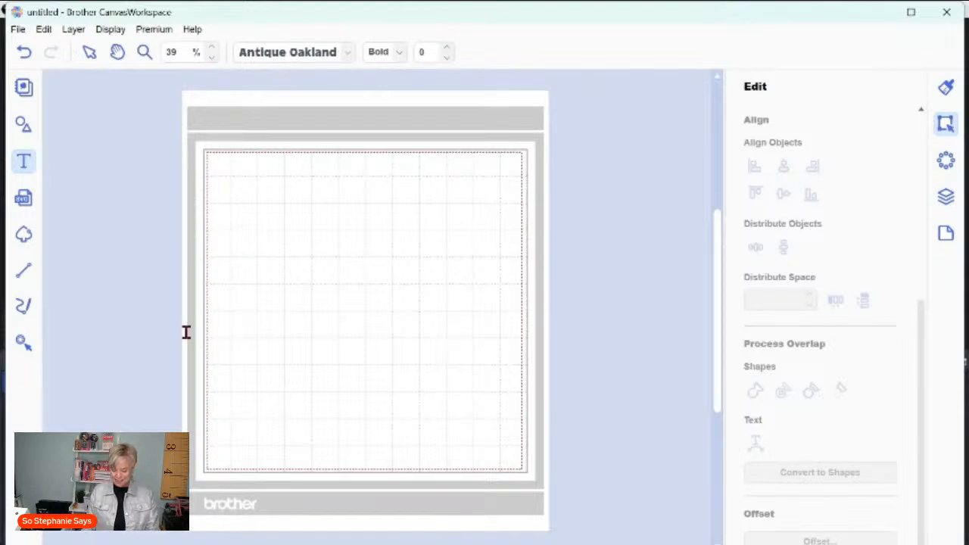
Add the text CREATE in Antique Oakland Bold near the middle of the mat.
click(274, 299)
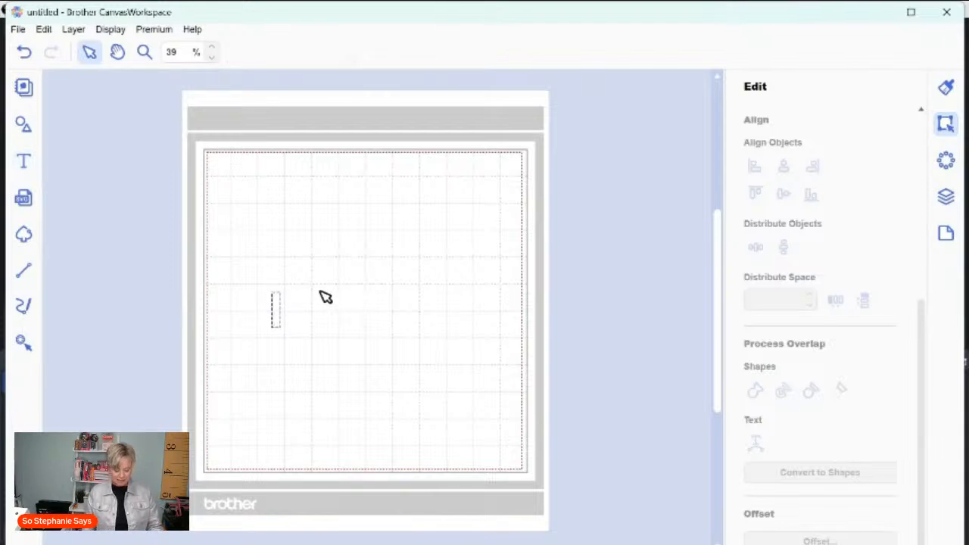
text(C)
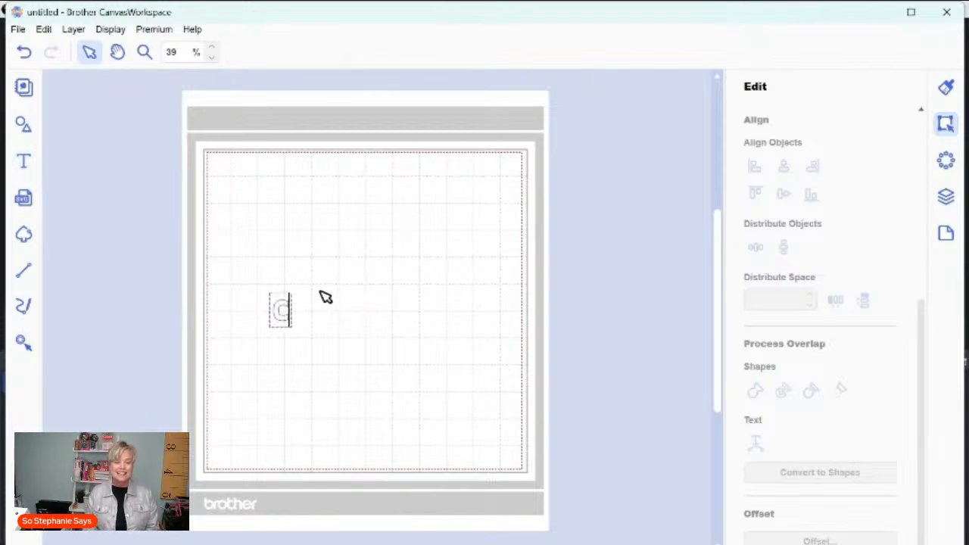
text(REATE)
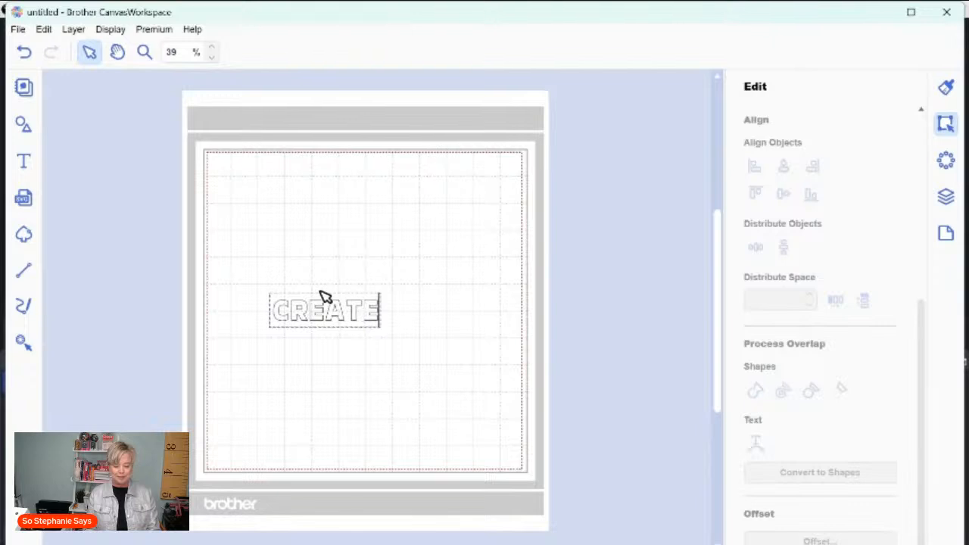
click(342, 371)
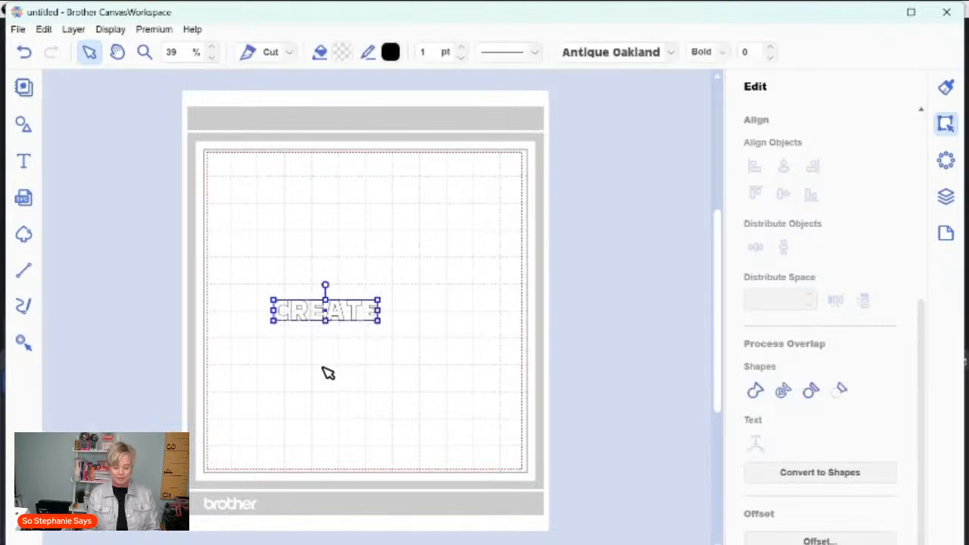
Enlarge the CREATE text and stretch it both taller and wider across the middle of the mat.
drag(380, 321, 469, 396)
drag(371, 300, 371, 266)
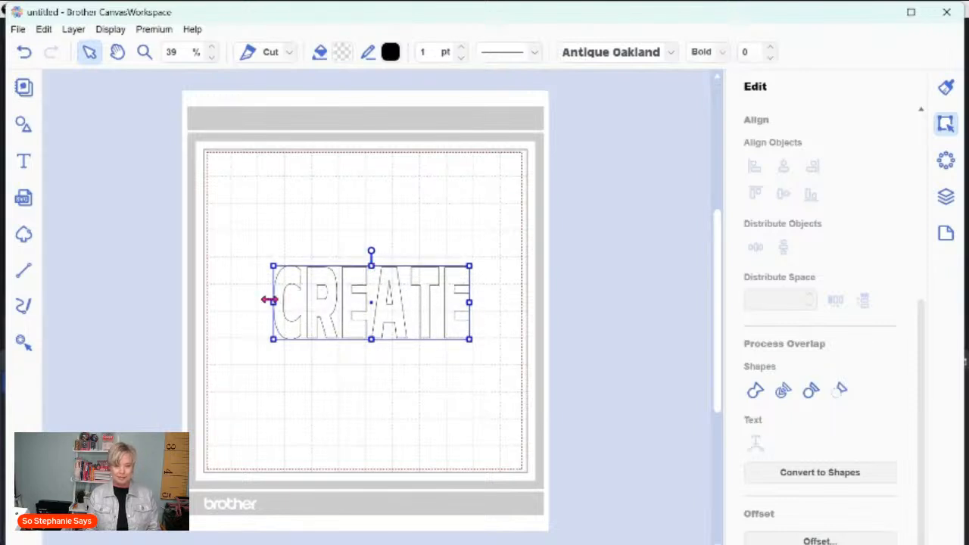
drag(273, 302, 247, 298)
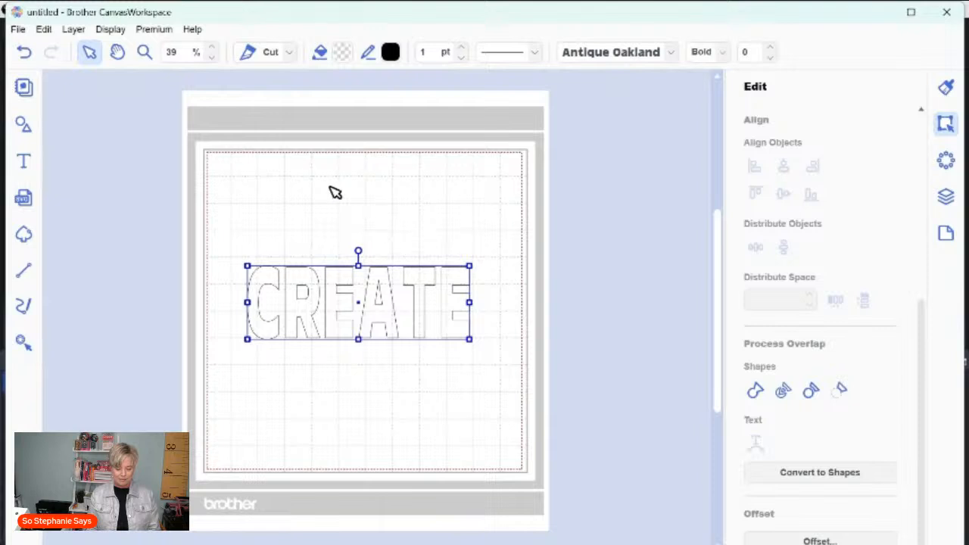
click(350, 203)
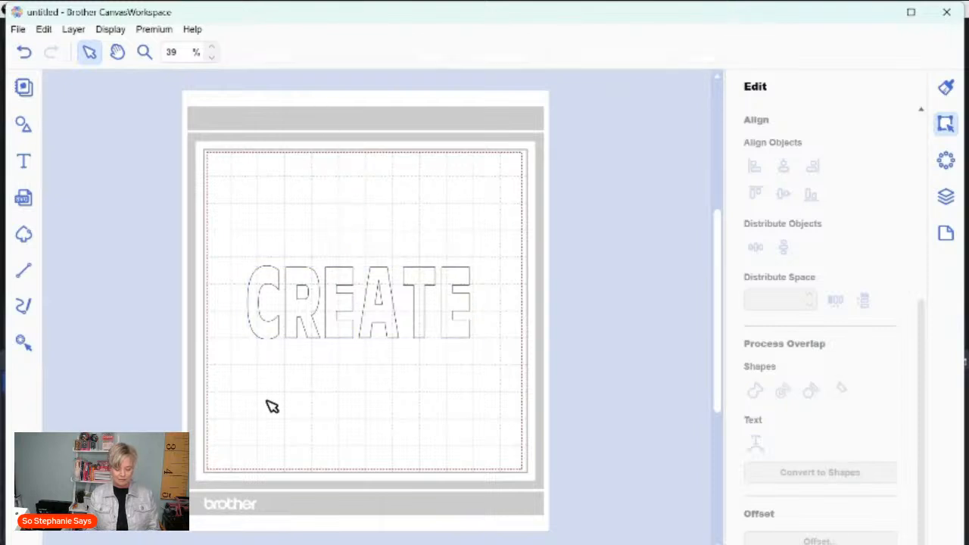
Change the font of the CREATE text to Varsity Team.
click(301, 275)
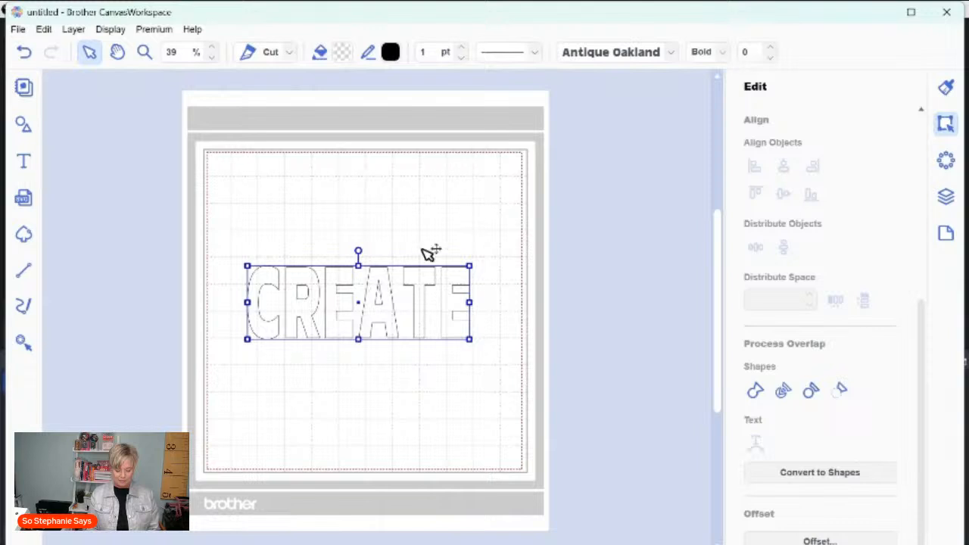
click(671, 55)
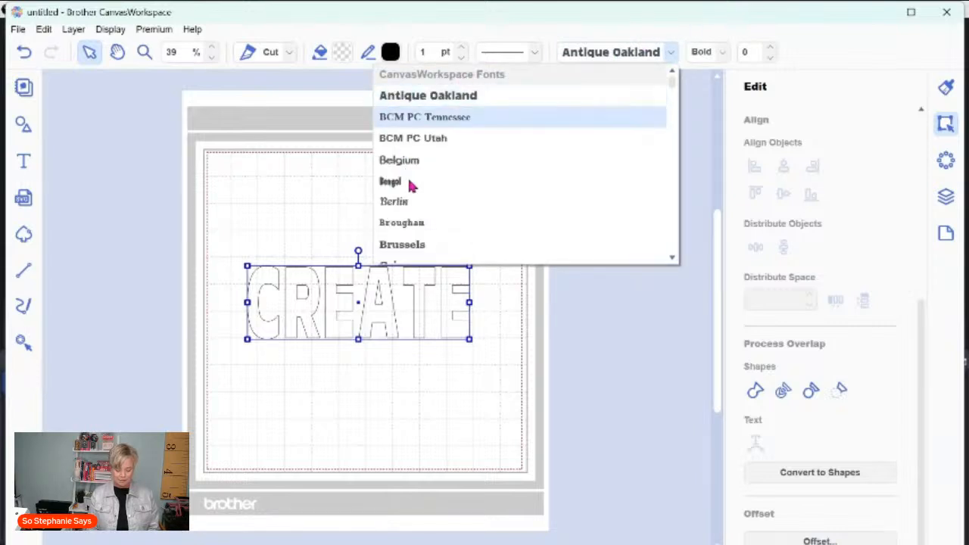
click(672, 258)
click(673, 259)
click(673, 258)
click(673, 259)
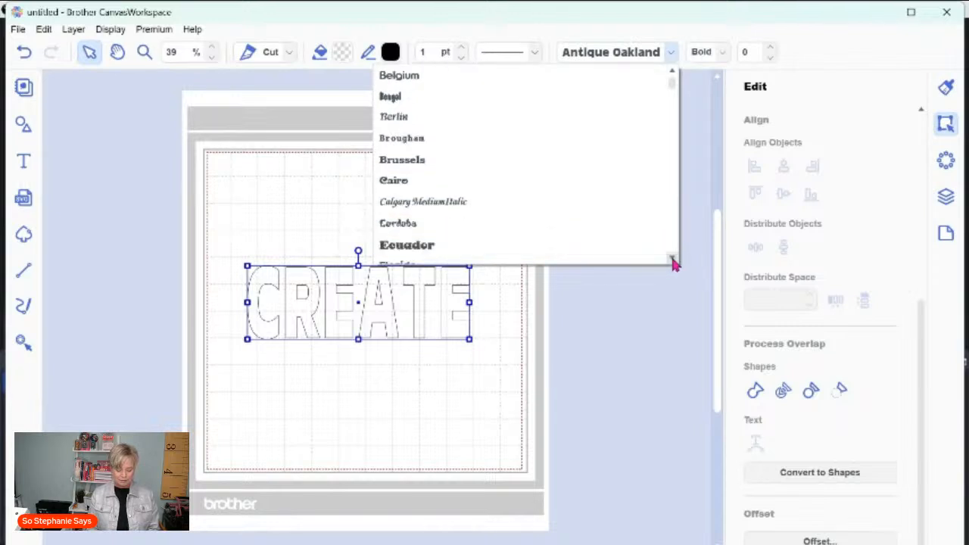
click(673, 258)
click(672, 258)
click(673, 258)
click(673, 258)
click(672, 258)
click(672, 258)
click(672, 258)
click(672, 258)
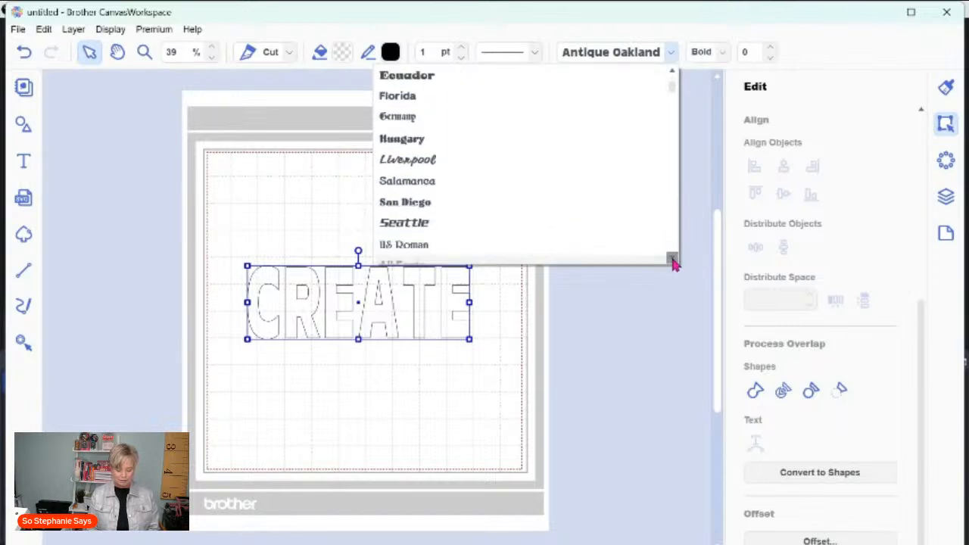
click(672, 258)
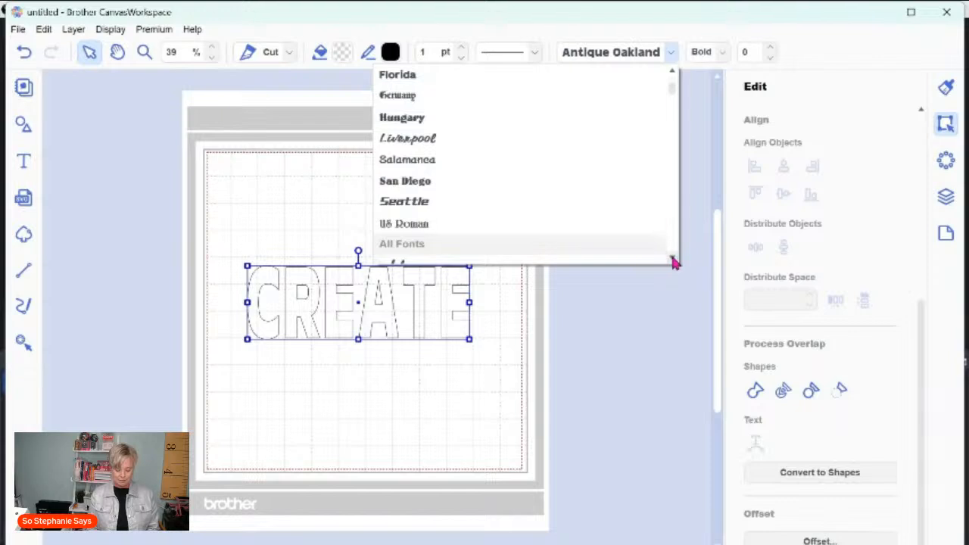
click(673, 259)
click(673, 259)
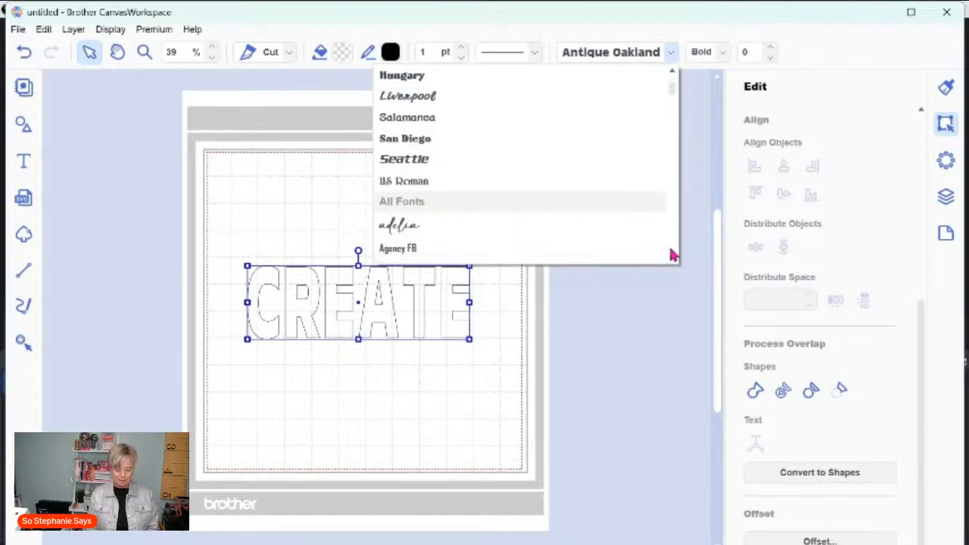
scroll(671, 255, down, 10)
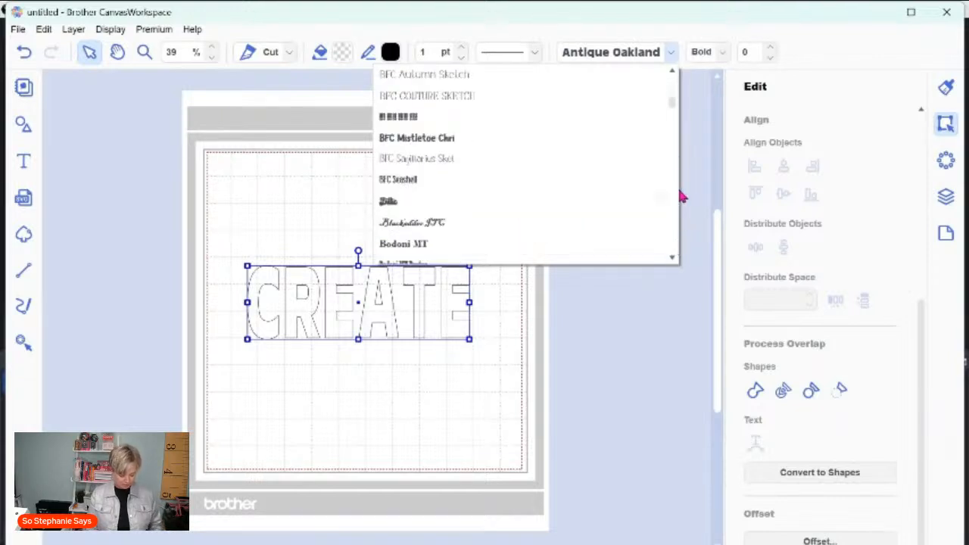
scroll(677, 134, down, 10)
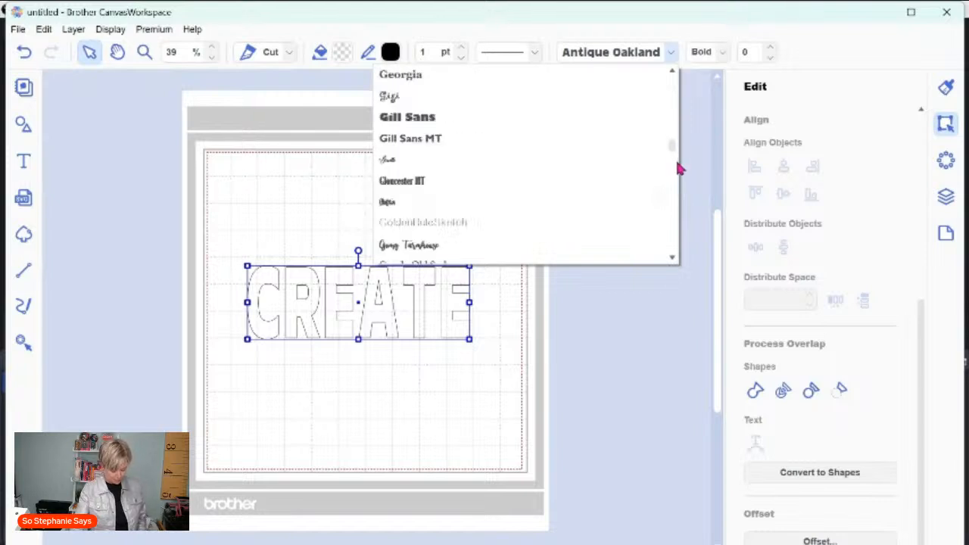
scroll(677, 197, down, 10)
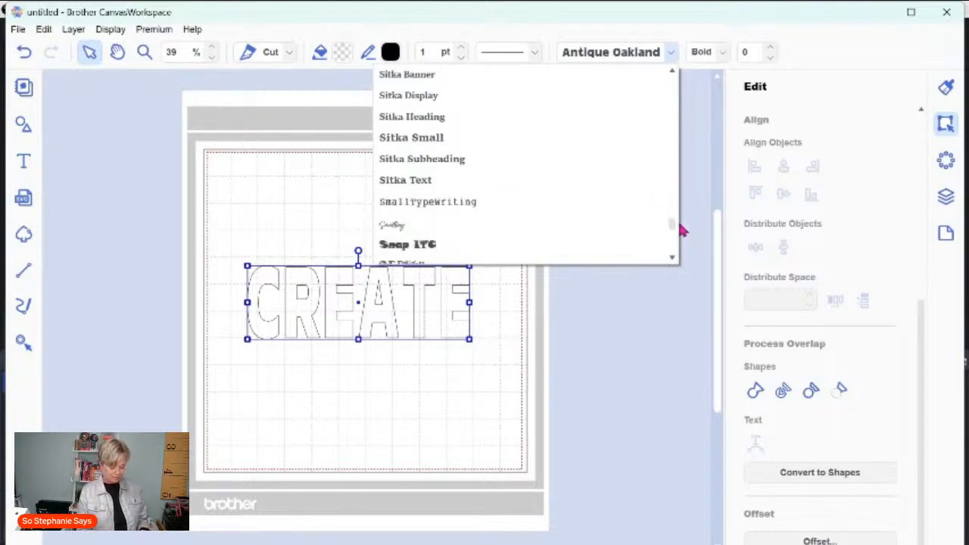
scroll(680, 235, down, 10)
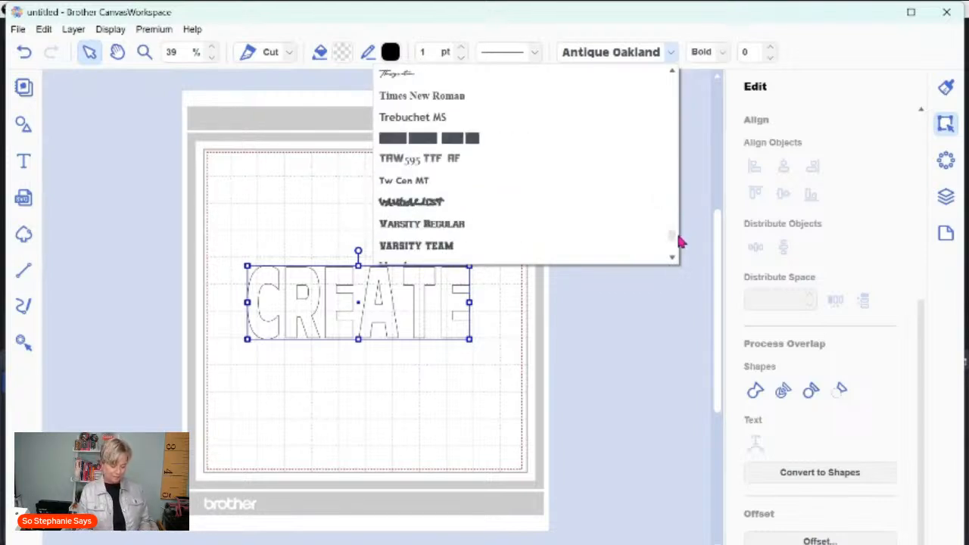
scroll(680, 240, up, 2)
click(674, 219)
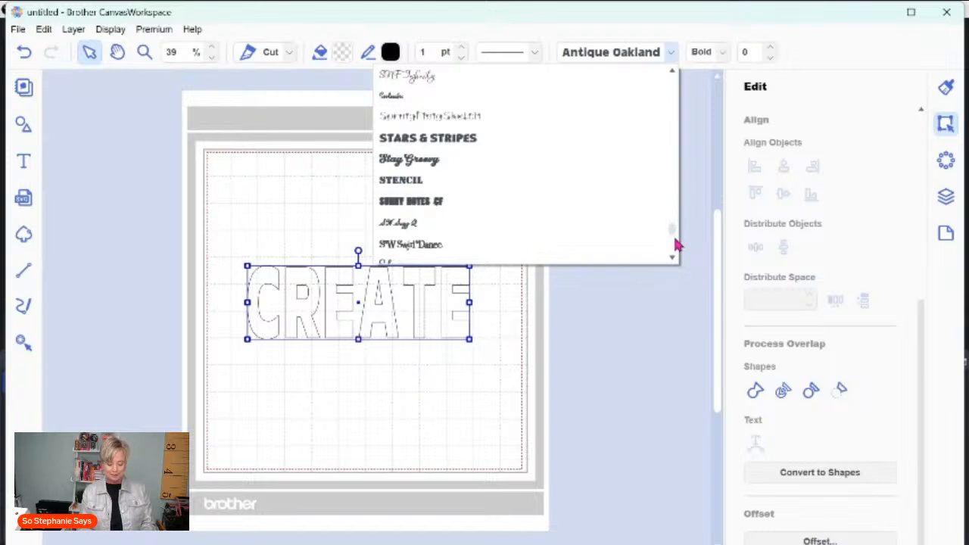
click(673, 244)
scroll(675, 237, down, 5)
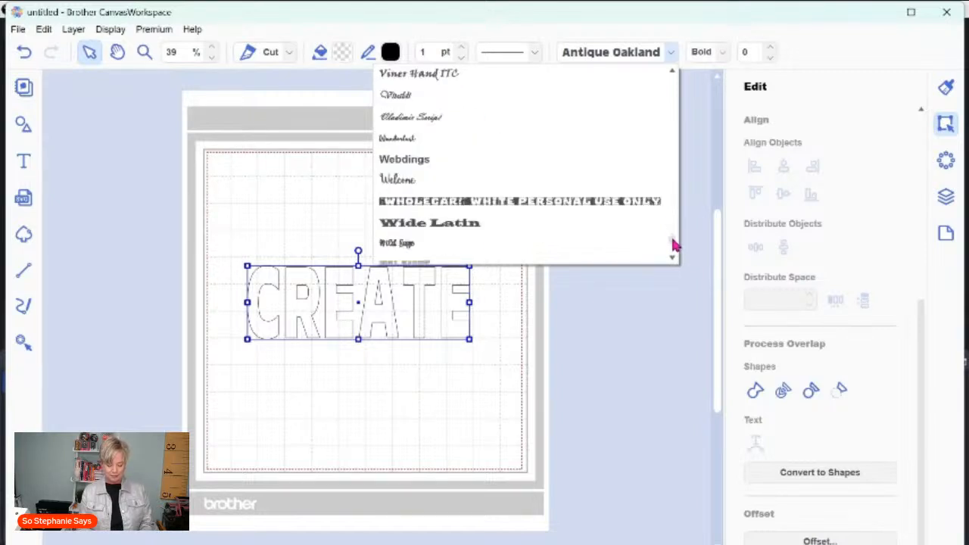
scroll(675, 239, up, 2)
scroll(674, 241, up, 2)
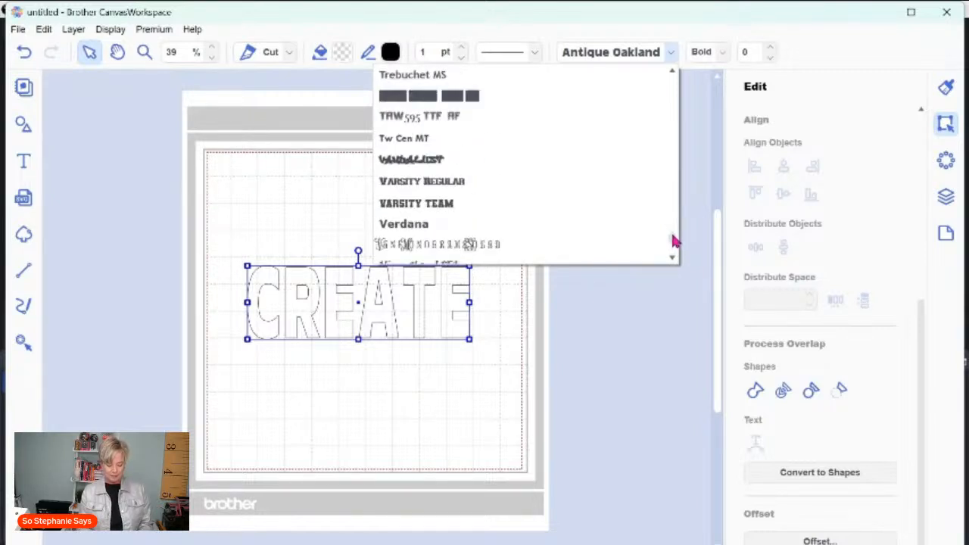
click(437, 209)
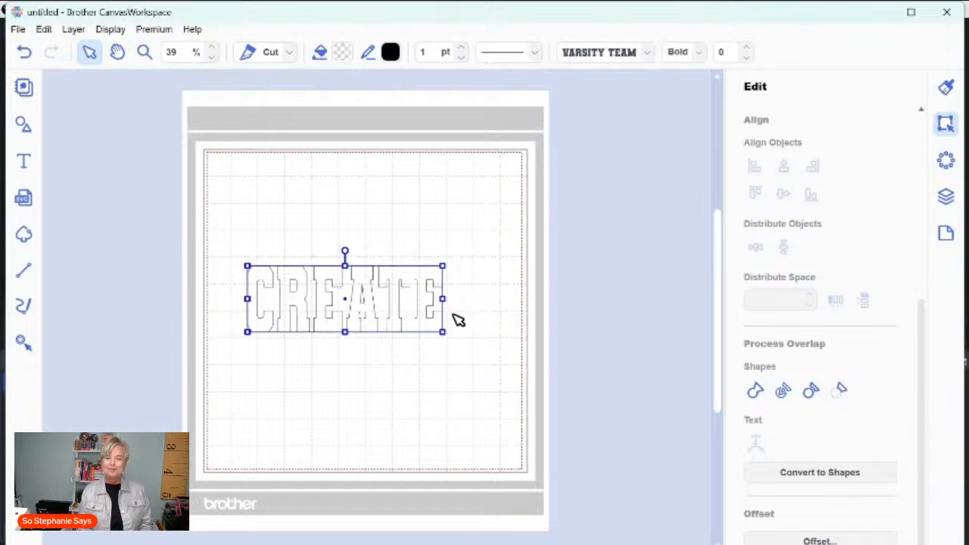
Enlarge the Varsity Team text and stretch it upward, extending it almost to the right edge of the cutting area.
drag(443, 333, 478, 361)
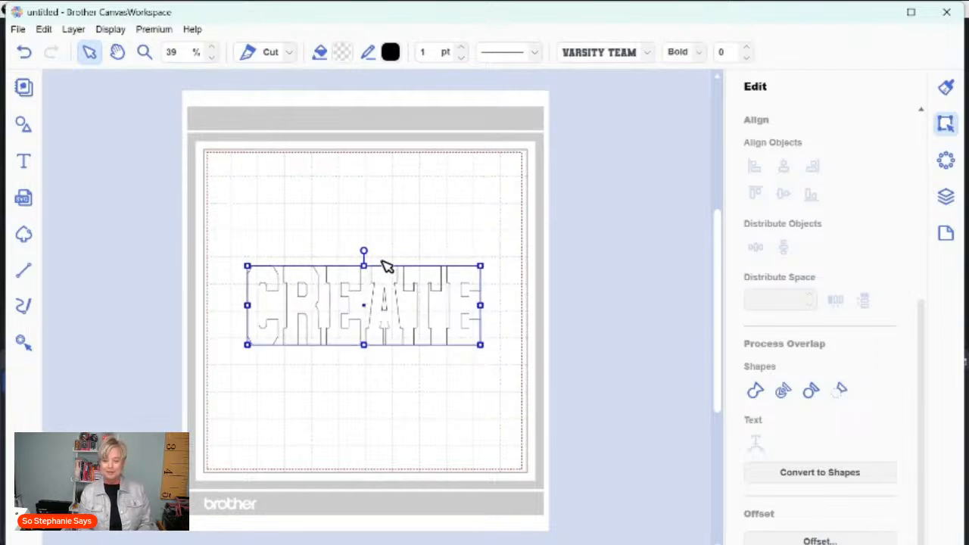
drag(363, 265, 364, 243)
drag(480, 243, 508, 231)
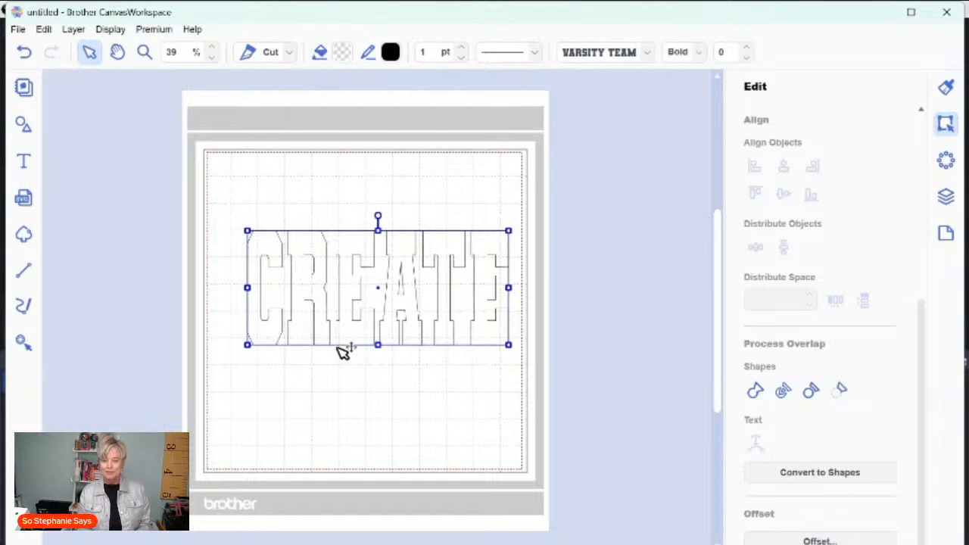
Fill the CREATE text with light blue #99D9E4.
click(340, 57)
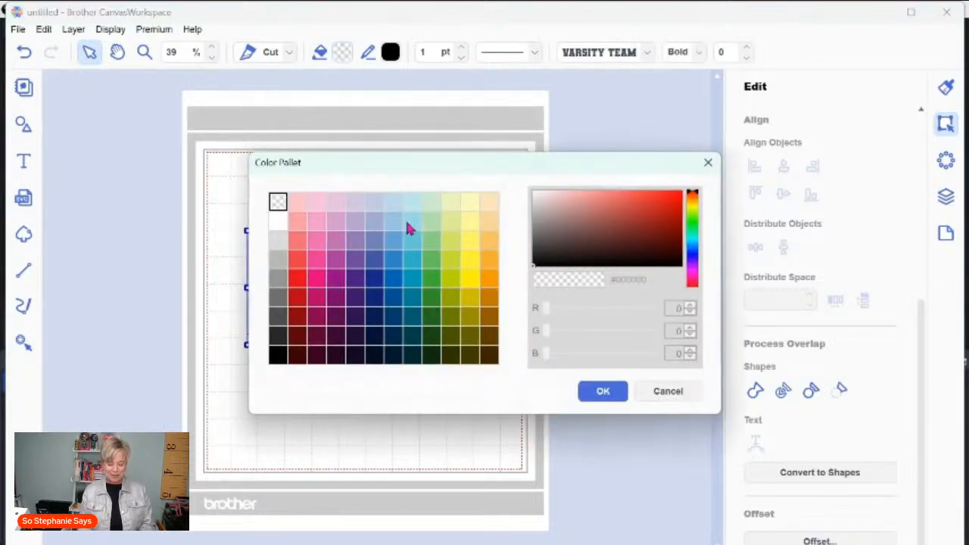
click(411, 221)
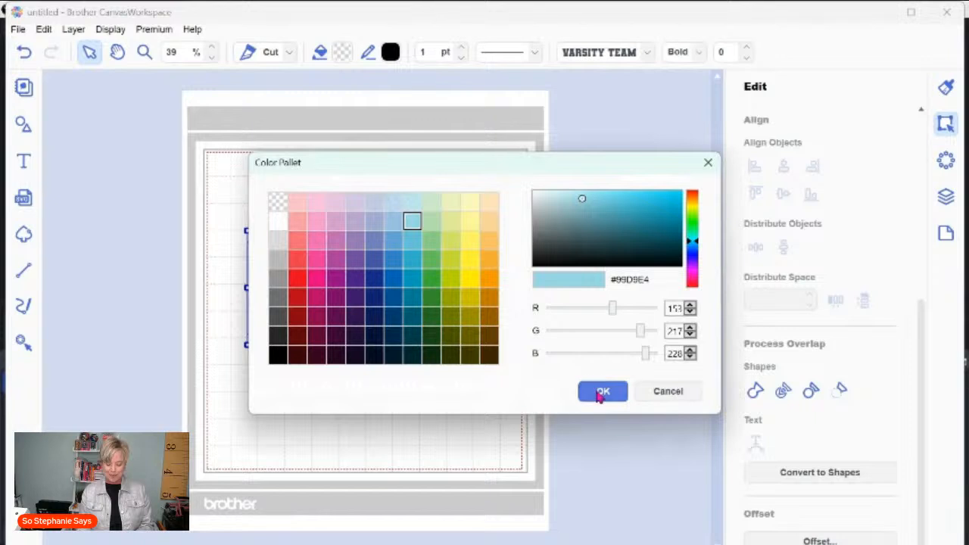
click(599, 391)
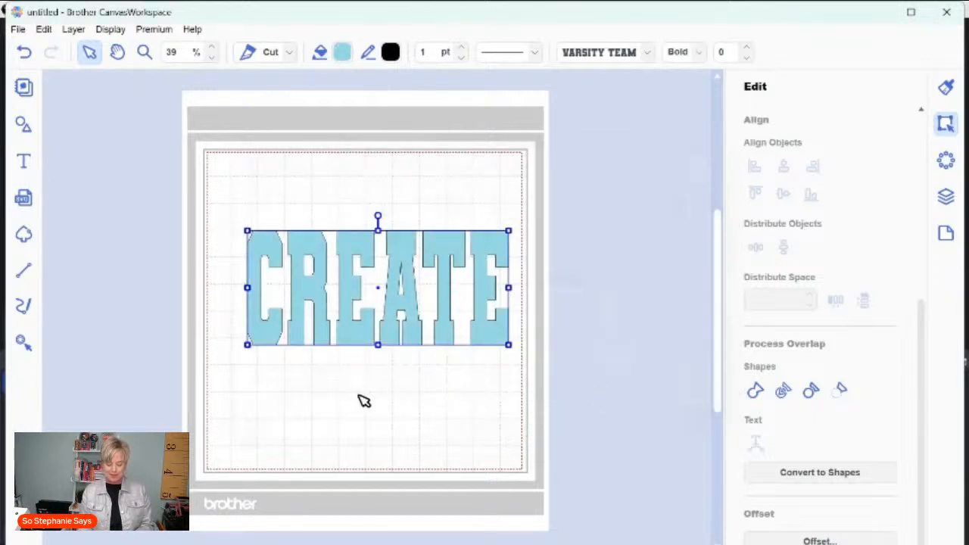
click(421, 279)
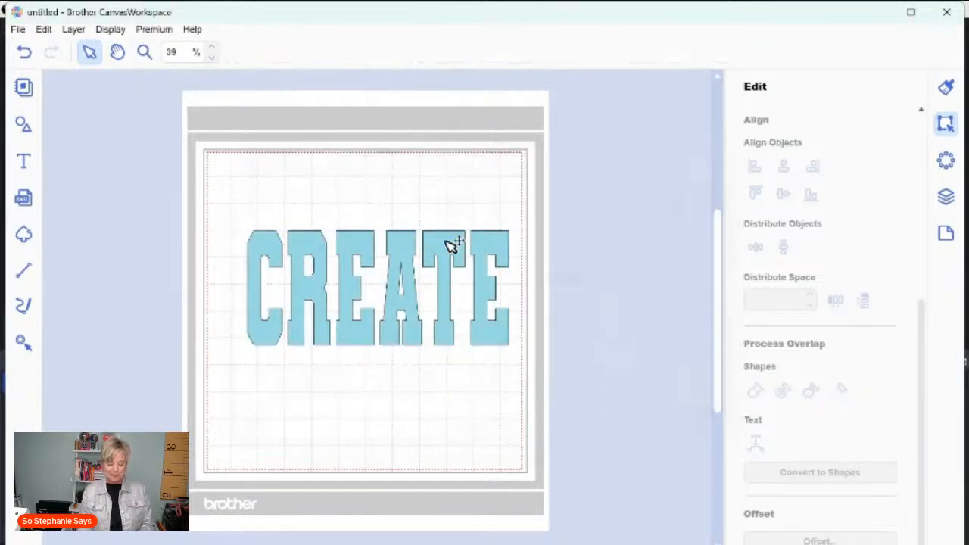
Duplicate the light blue CREATE text.
click(327, 297)
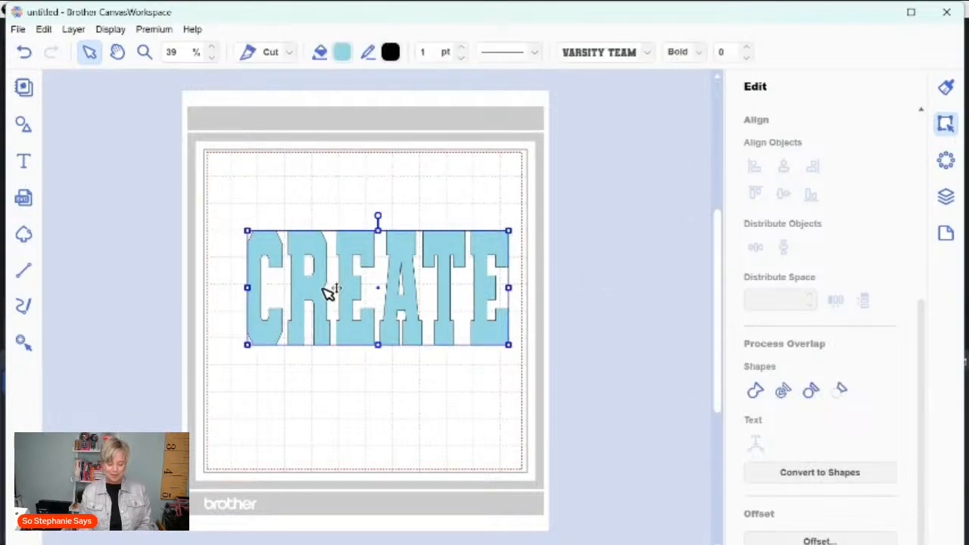
right_click(323, 296)
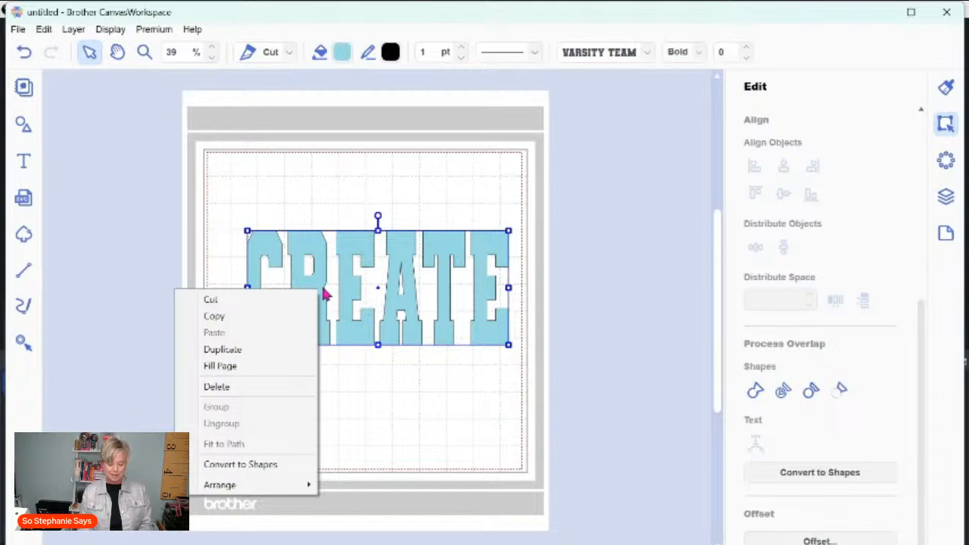
click(262, 350)
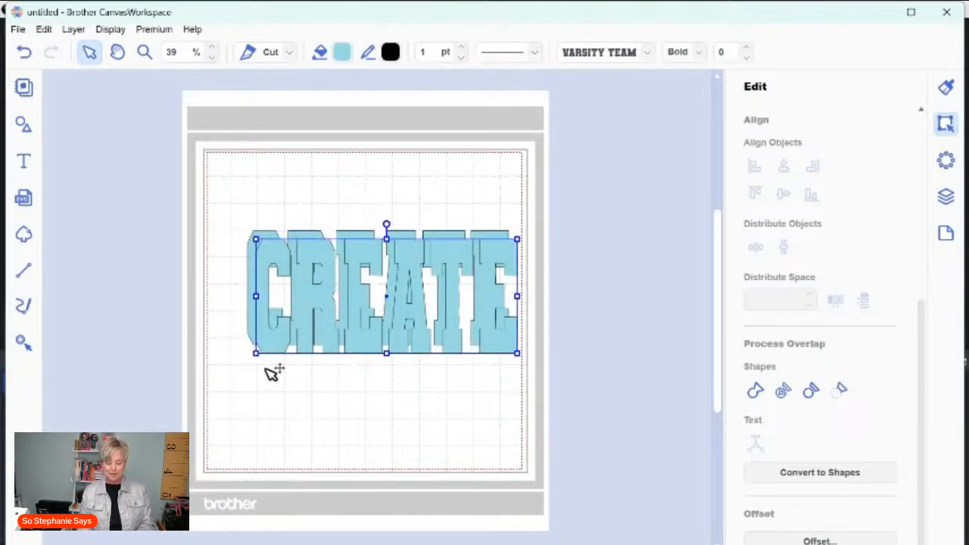
Select both copies of the CREATE text and align their centers horizontally and vertically so they overlap exactly.
click(265, 380)
drag(242, 378, 559, 206)
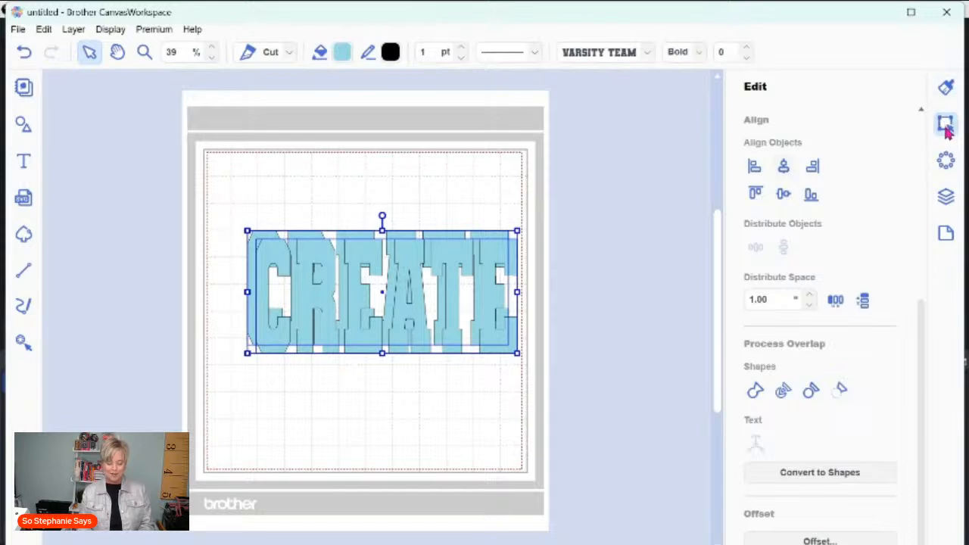
click(785, 167)
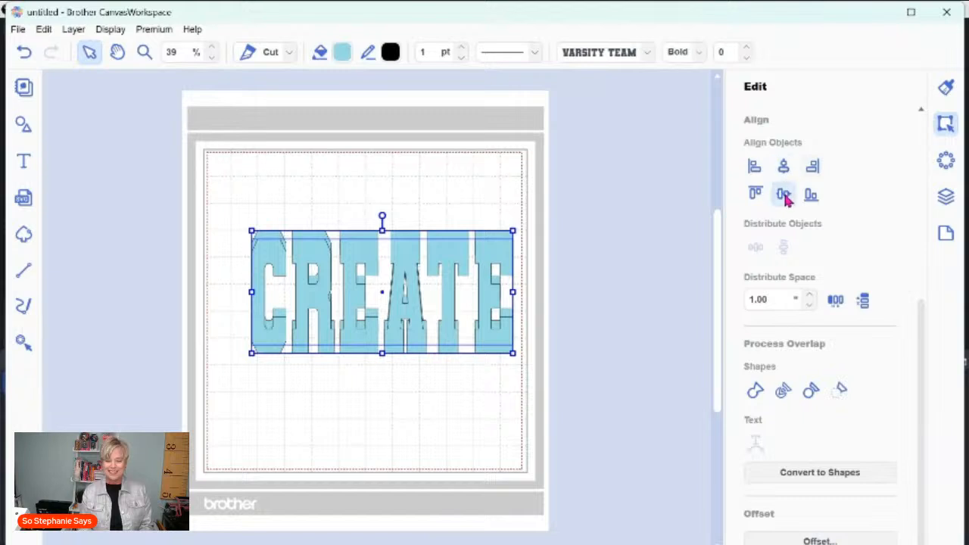
click(784, 194)
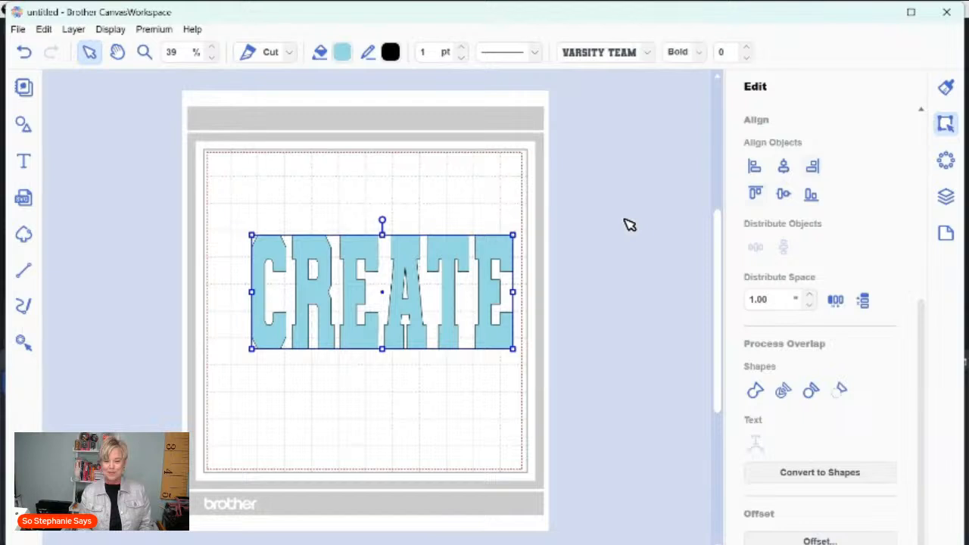
Nudge the two stacked CREATE copies together slightly to the right on the mat.
key(Right)
key(Right)
key(Right)
key(Right)
key(Right)
key(Right)
key(Right)
key(Right)
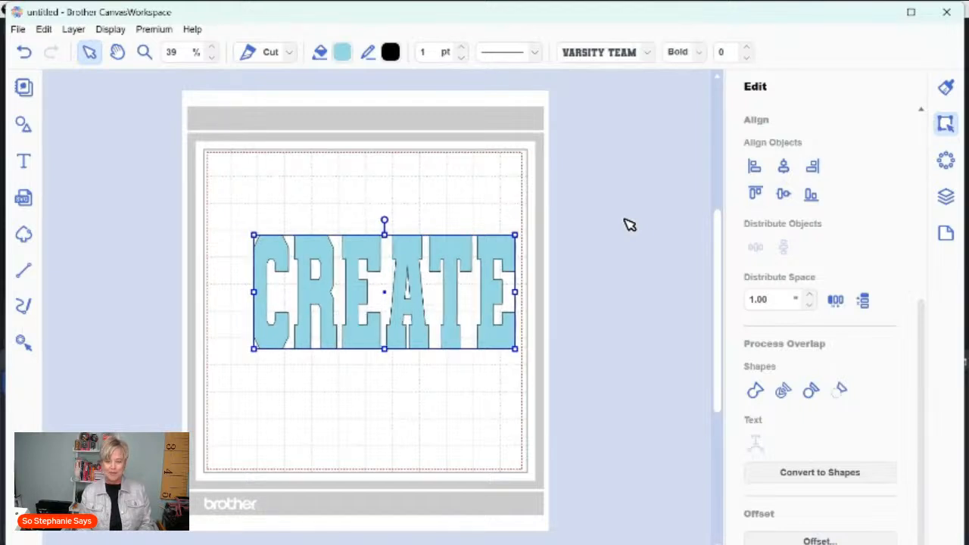
Select only the upper copy of the CREATE text and nudge it right so the lower copy shows as a shadow along the letters.
click(335, 410)
click(278, 257)
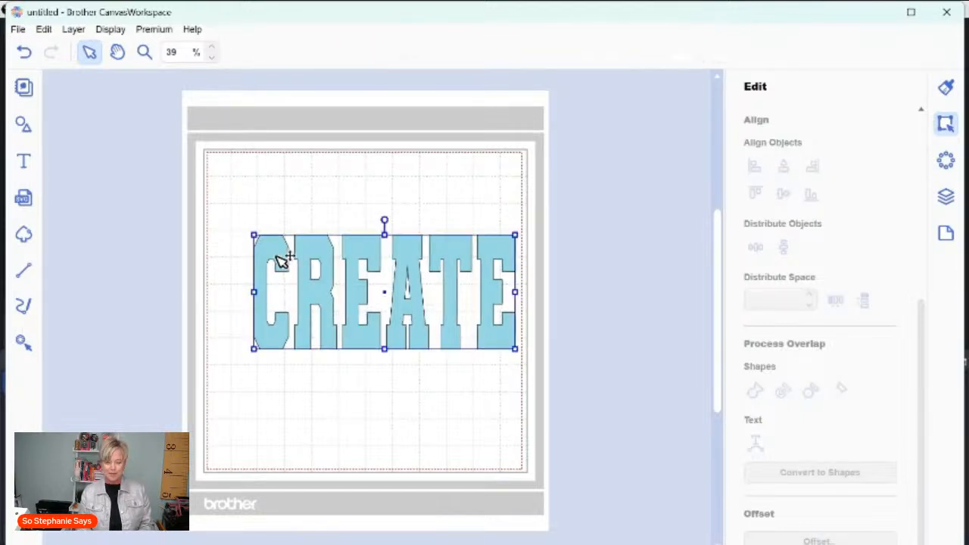
key(Right)
key(Right)
key(Right)
key(Right)
key(Right)
key(Right)
key(Right)
key(Right)
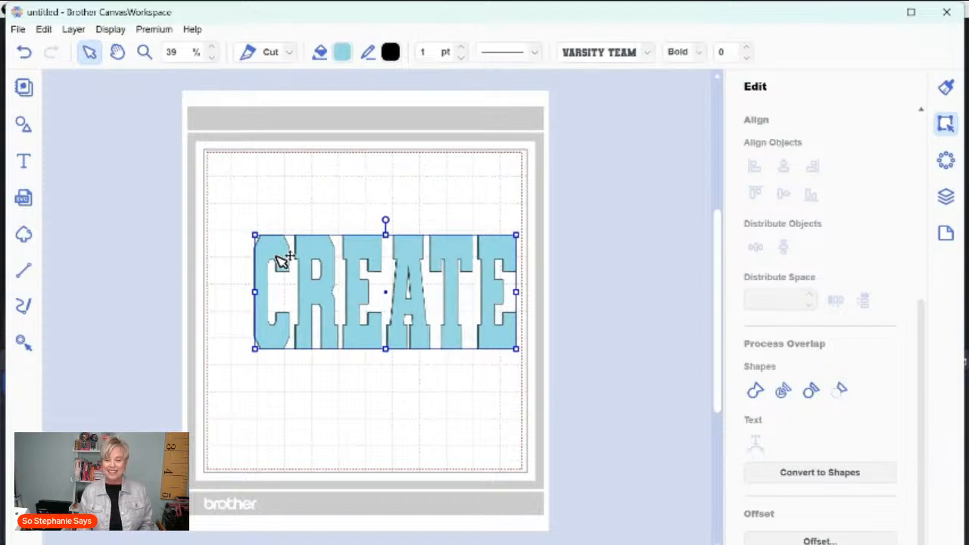
key(Right)
key(Right)
key(Right)
key(Right)
key(Right)
key(Right)
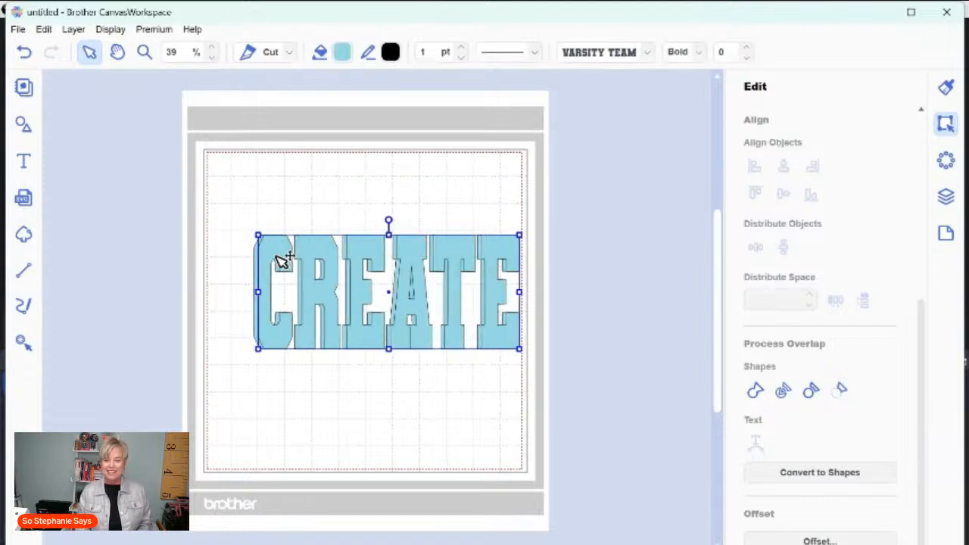
key(Right)
key(Right)
key(Right)
key(Right)
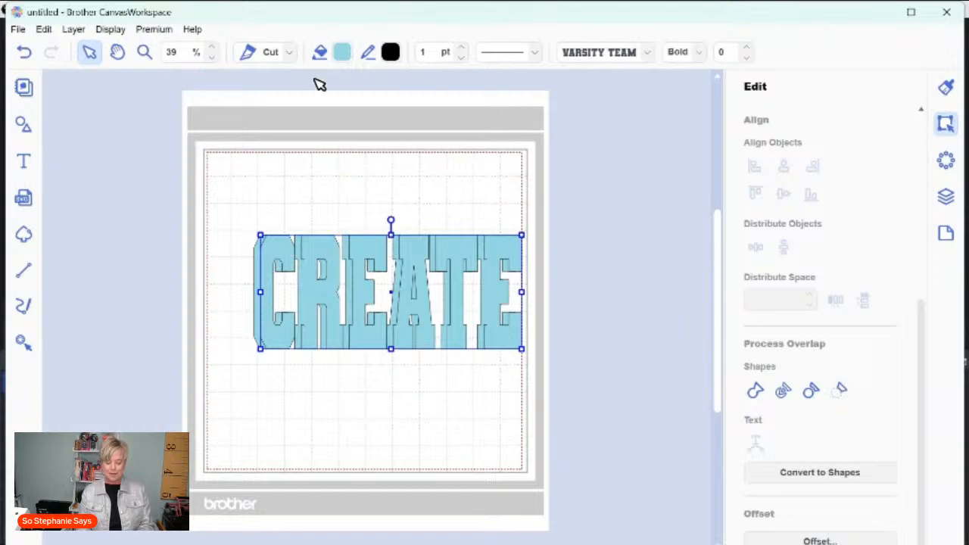
Fill the offset upper copy of CREATE with dark teal #007F96.
click(343, 53)
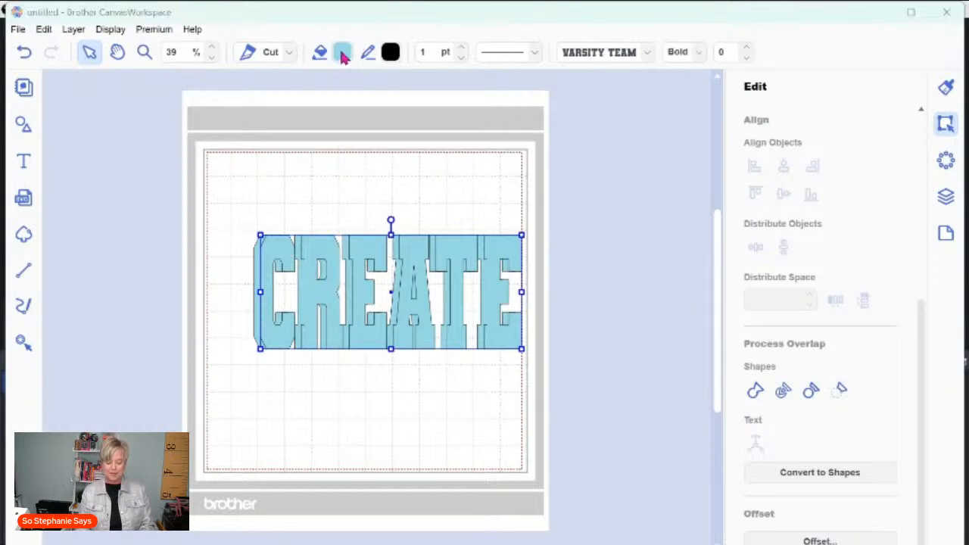
click(414, 297)
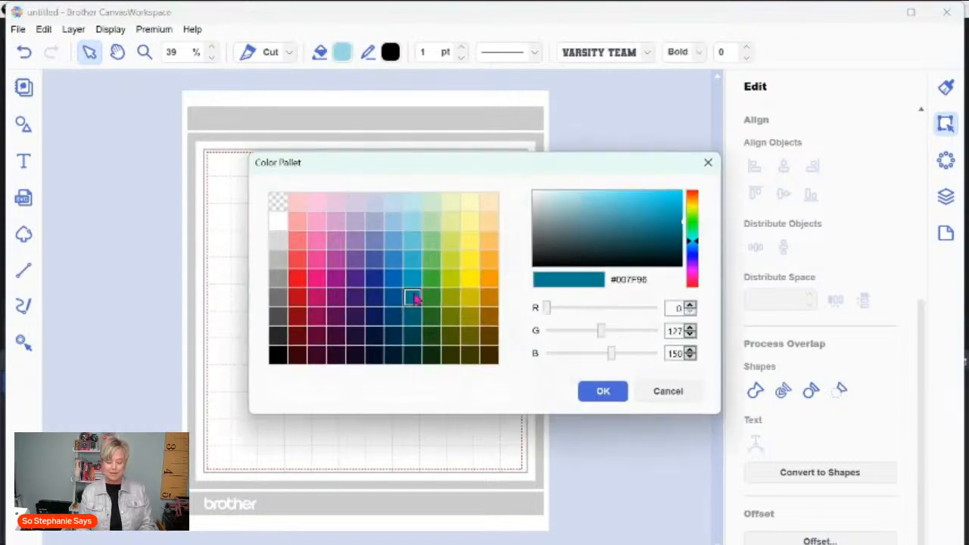
click(603, 391)
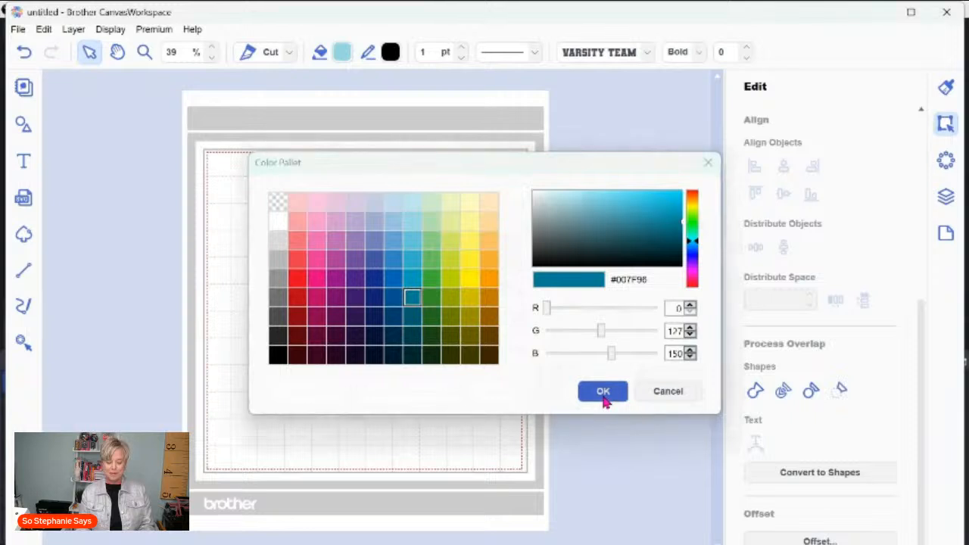
click(273, 426)
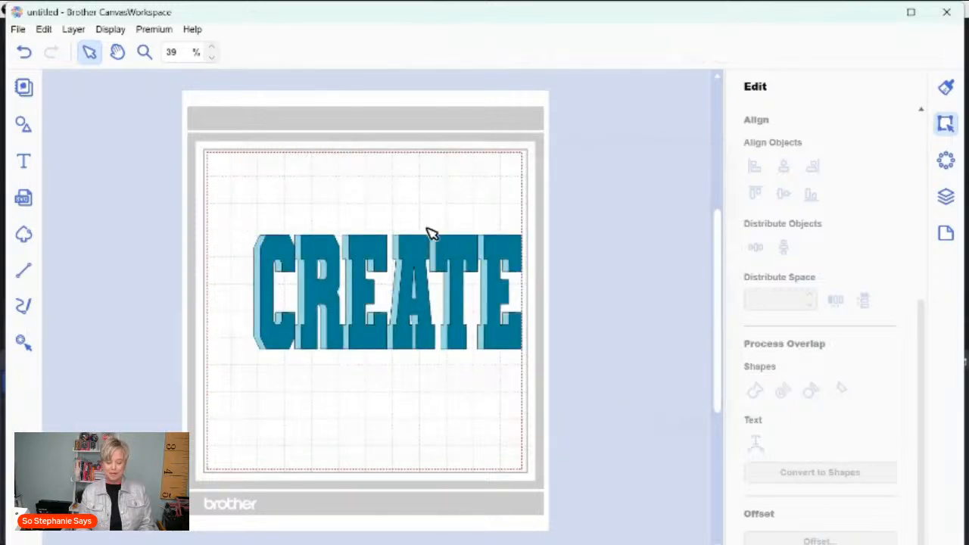
Move both CREATE copies up and left on the mat and remove the light blue area overlapped by the teal copy.
drag(228, 370, 487, 232)
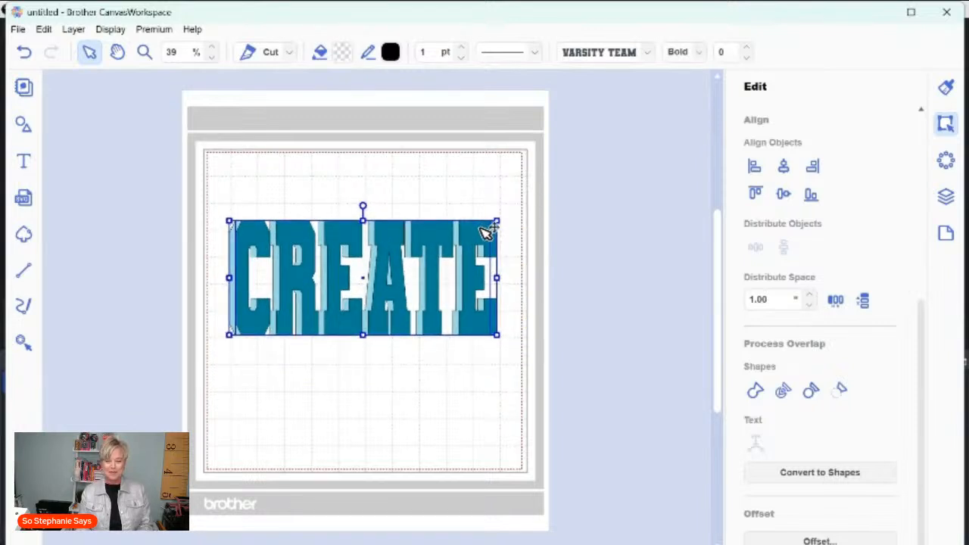
click(362, 414)
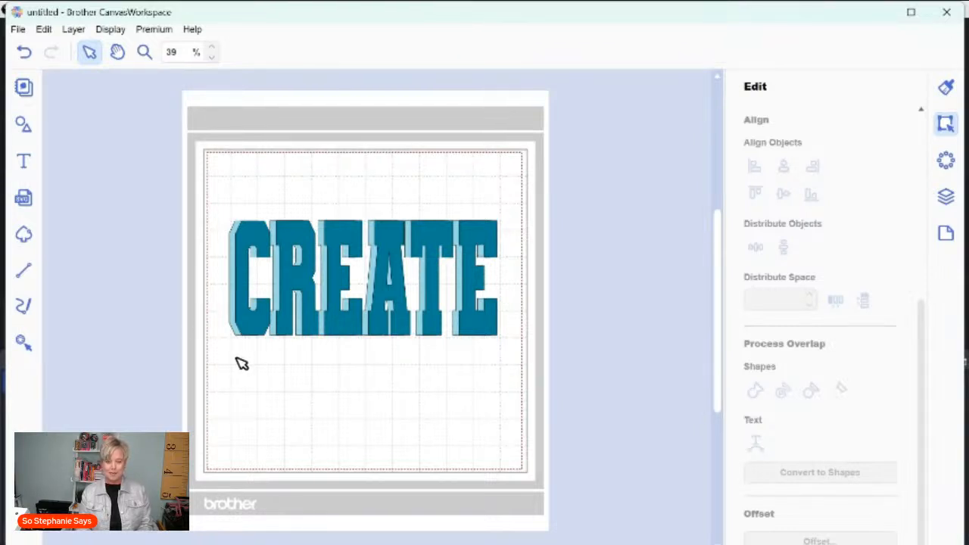
drag(219, 371, 514, 206)
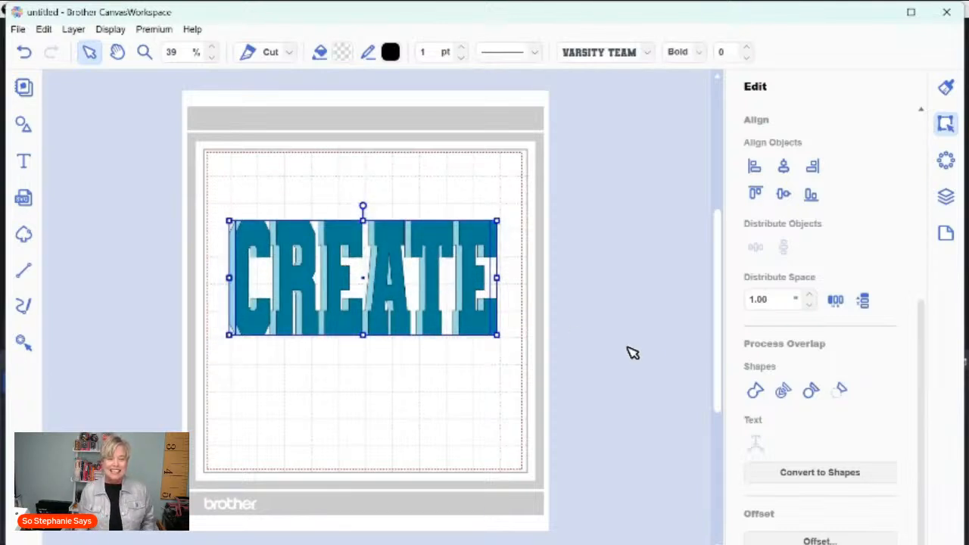
click(811, 390)
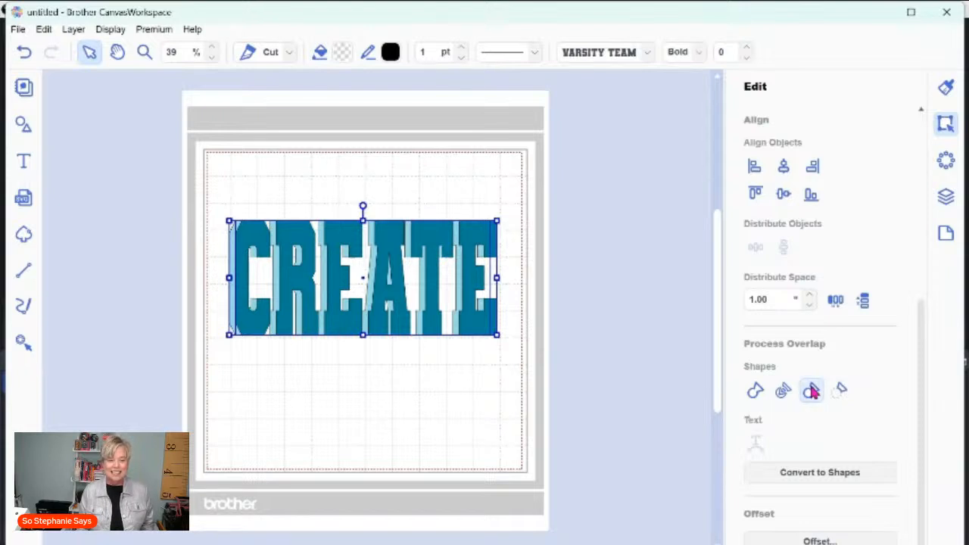
click(415, 400)
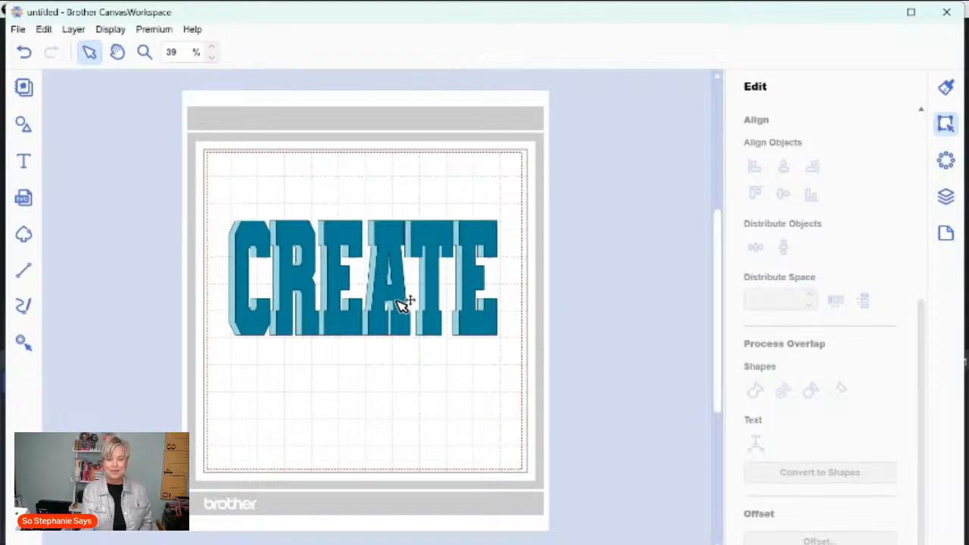
Move the teal CREATE text down to sit just below the light blue shadow pieces.
drag(398, 241, 387, 372)
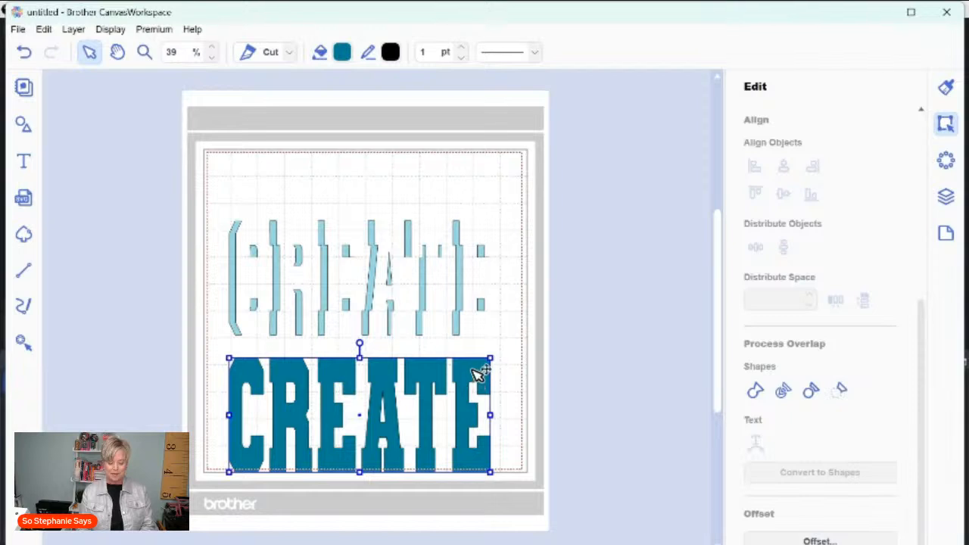
drag(477, 375, 475, 367)
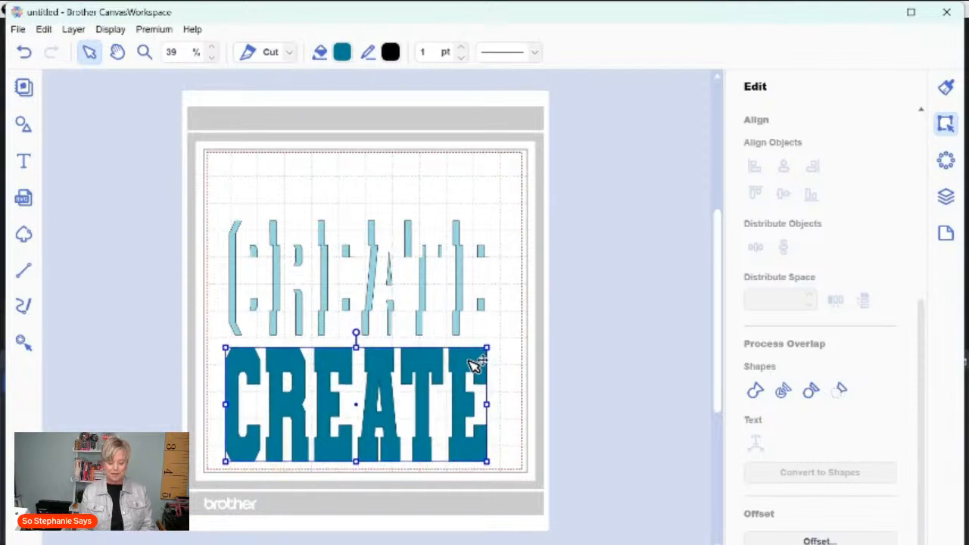
click(520, 383)
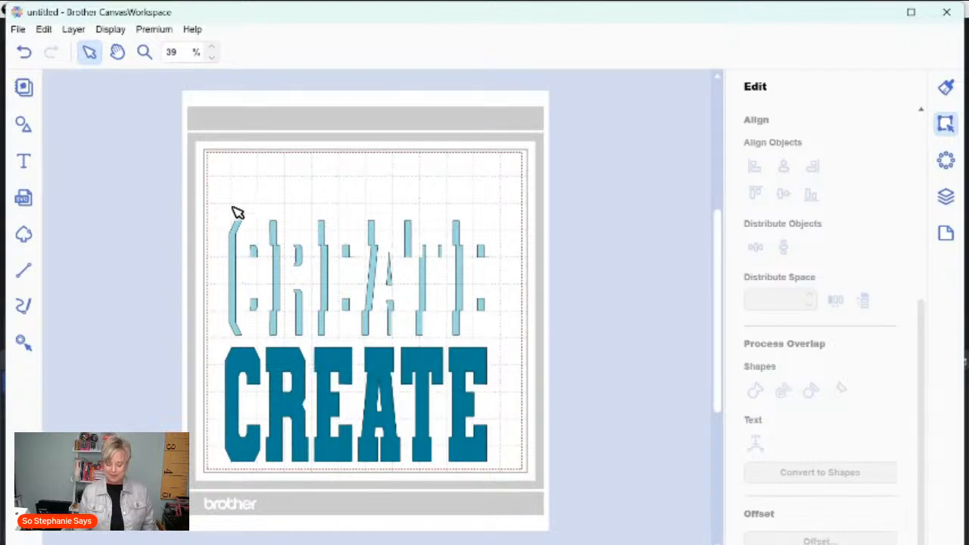
click(250, 373)
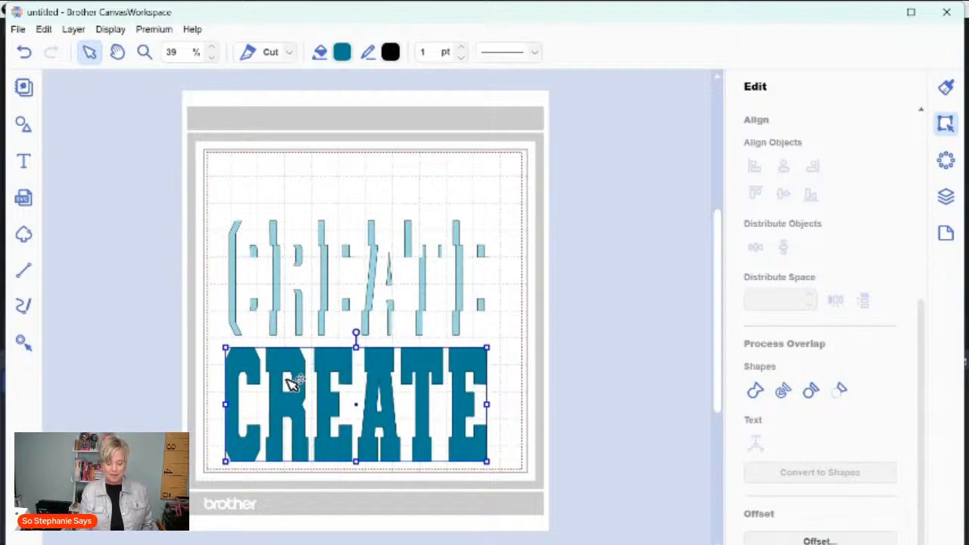
Rotate the light blue shadow pieces to -45 degrees and move them slightly down so they partly overlap the teal CREATE.
click(247, 223)
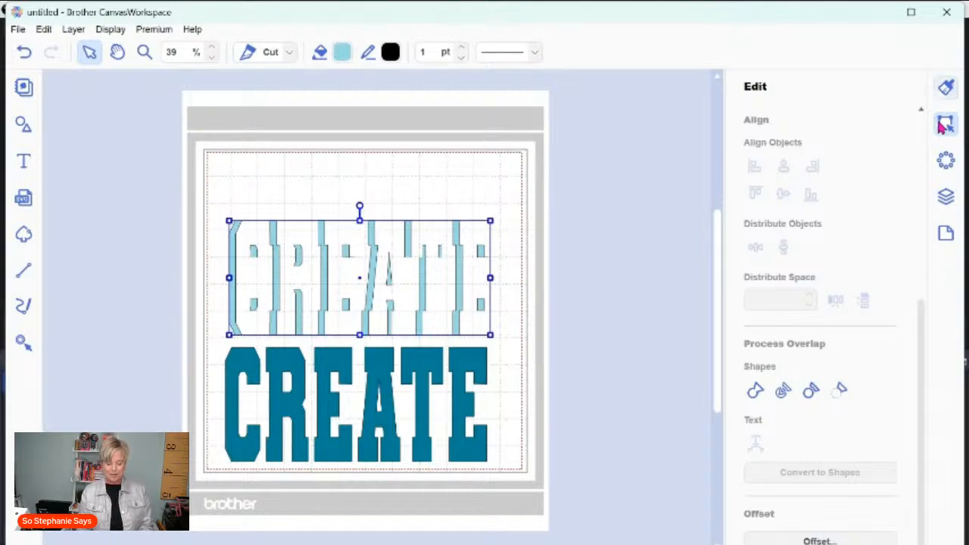
drag(924, 319, 918, 150)
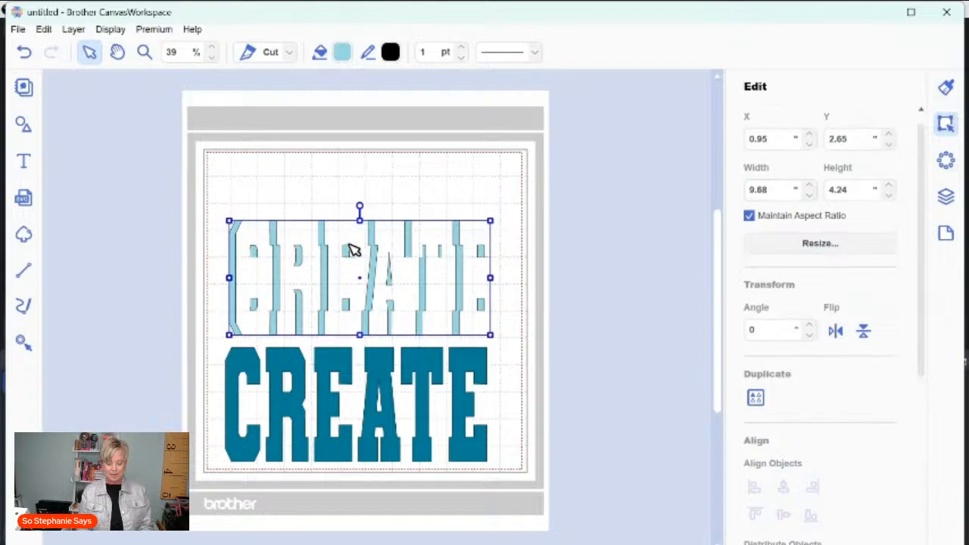
click(809, 326)
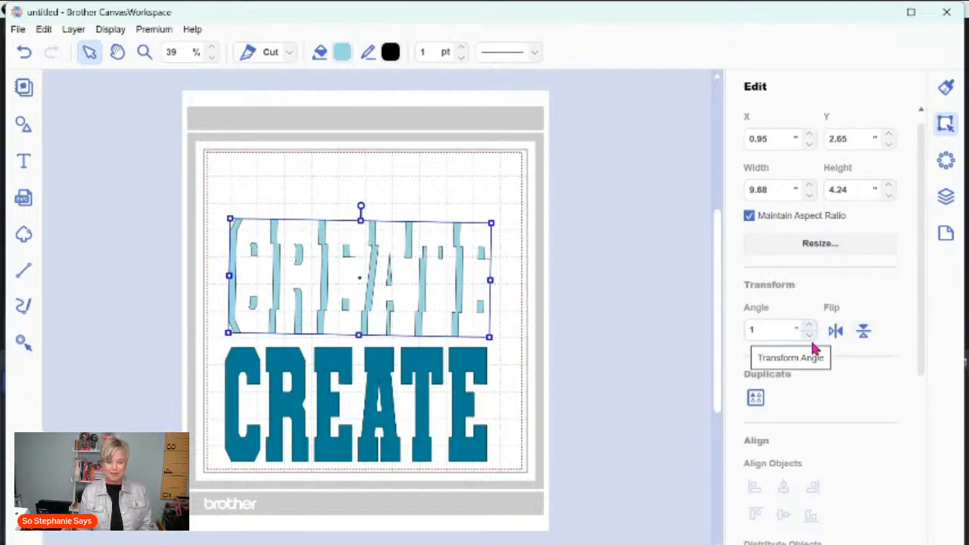
drag(811, 336, 810, 345)
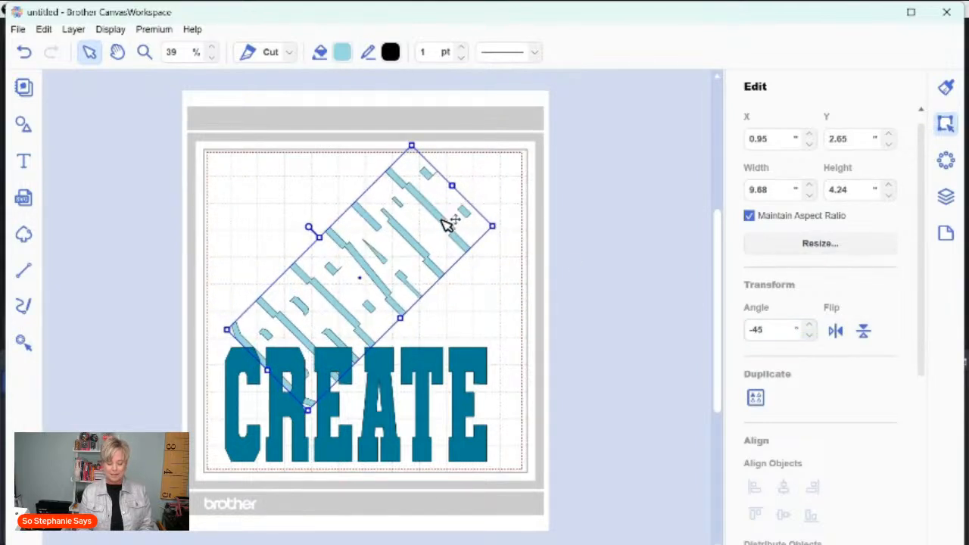
drag(447, 224, 448, 256)
click(463, 192)
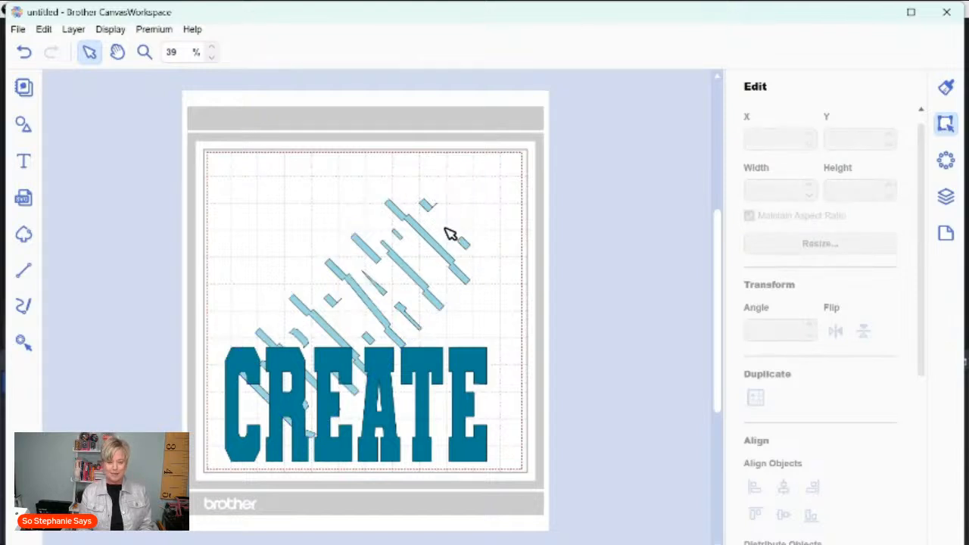
click(467, 357)
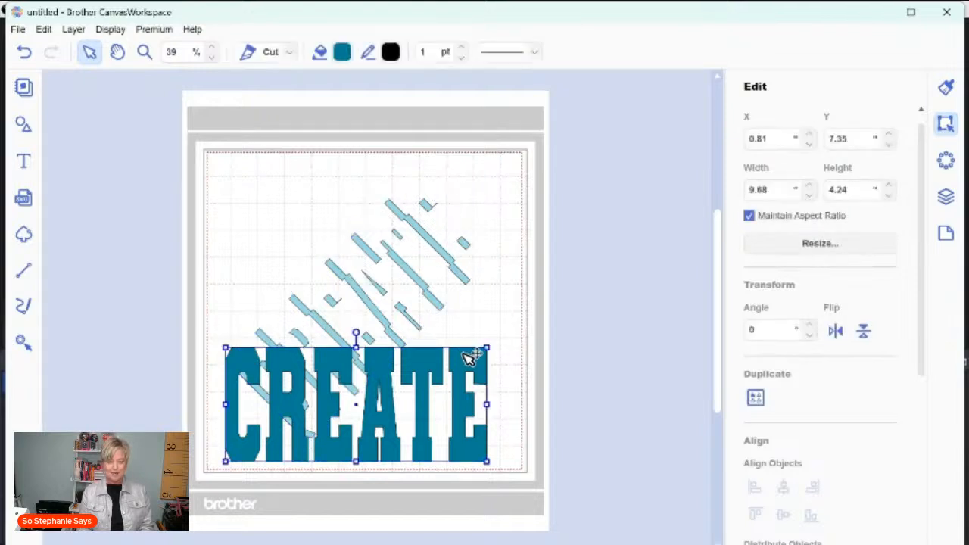
click(443, 253)
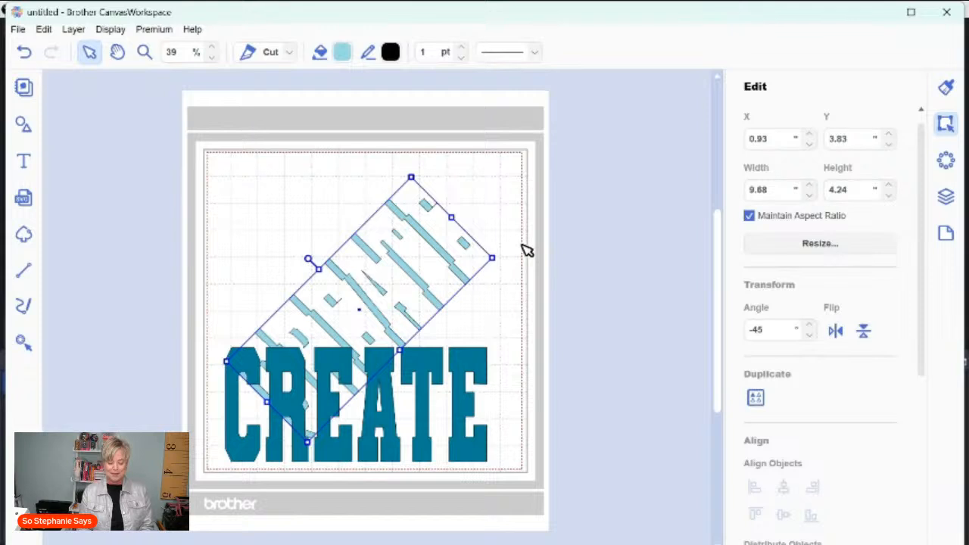
click(497, 324)
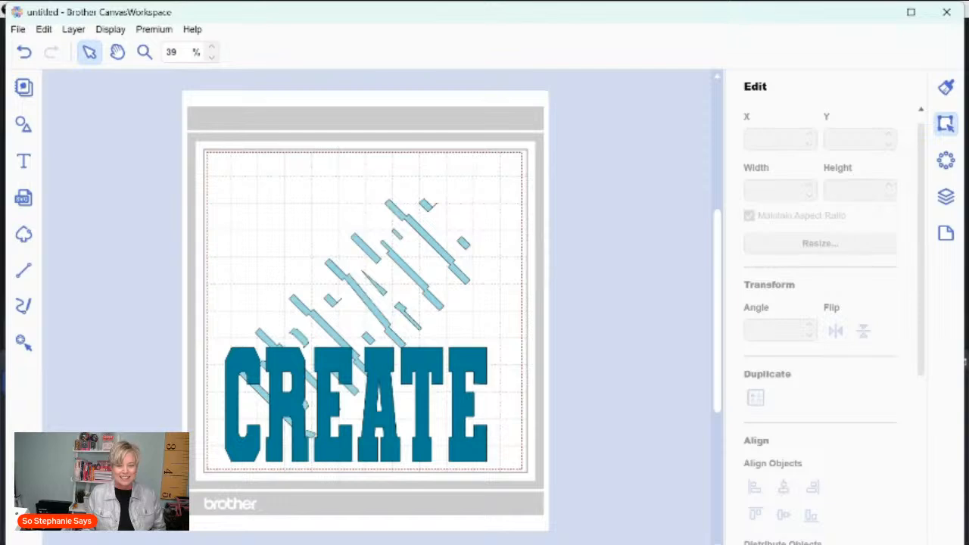
Switch to Leonardo Design Studio Pro, maximize its window, and add the text CREATE in the Varsity Team font.
click(606, 531)
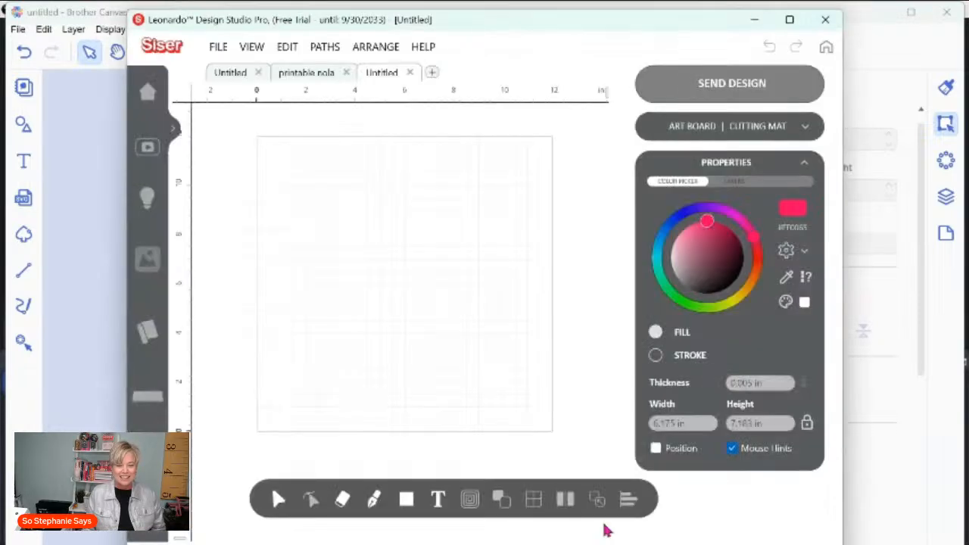
click(790, 20)
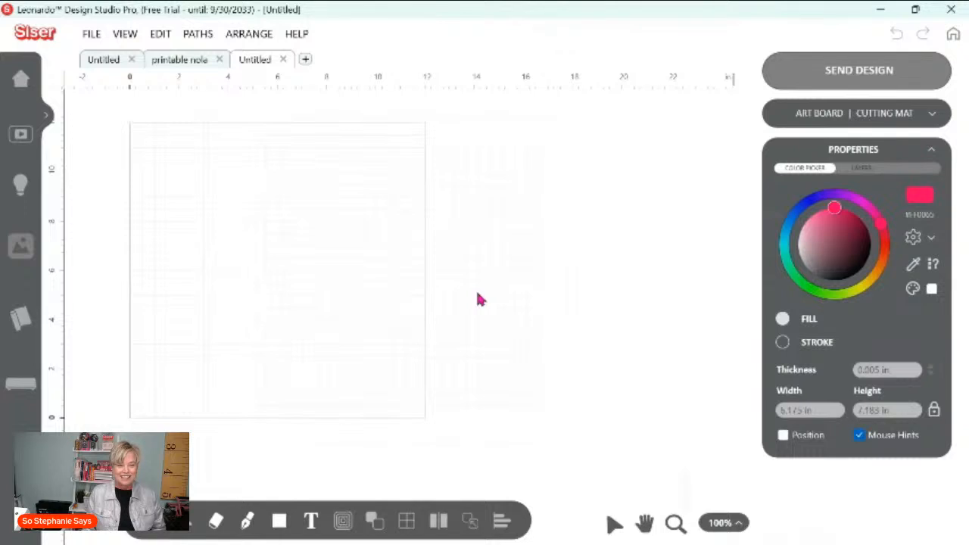
click(310, 521)
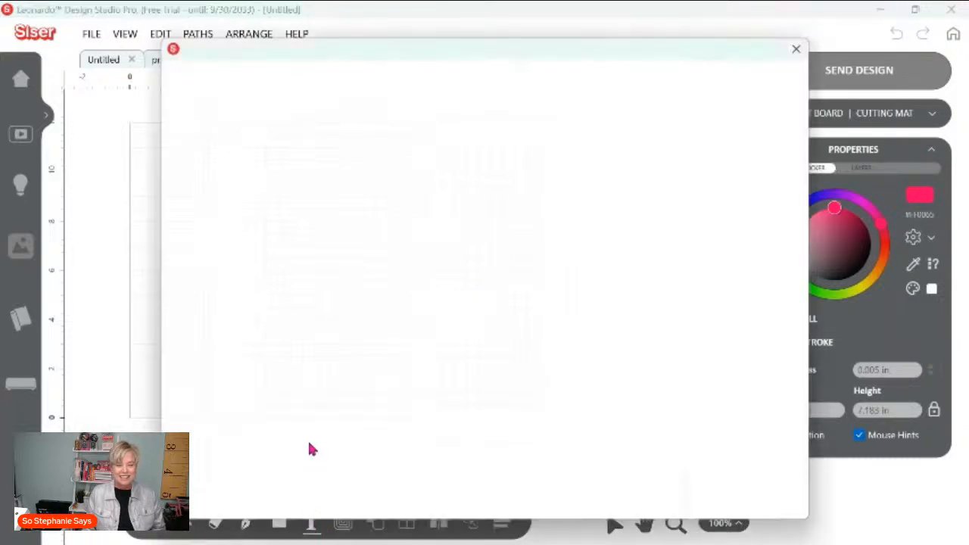
click(469, 121)
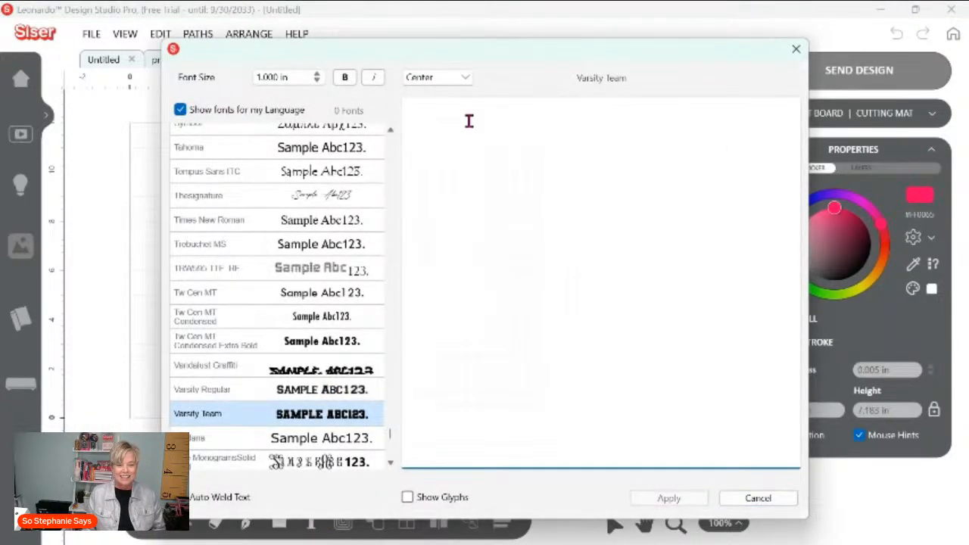
text(CRE)
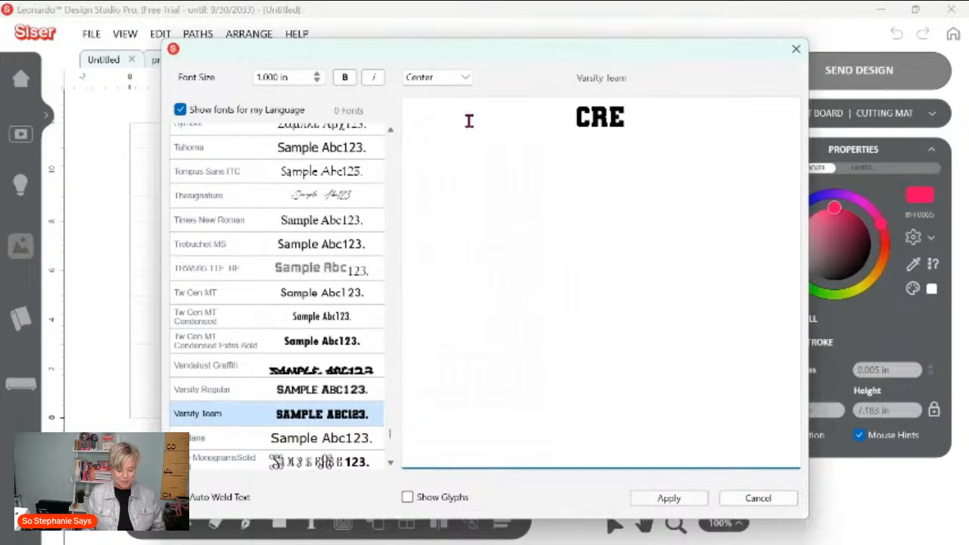
text(ATE)
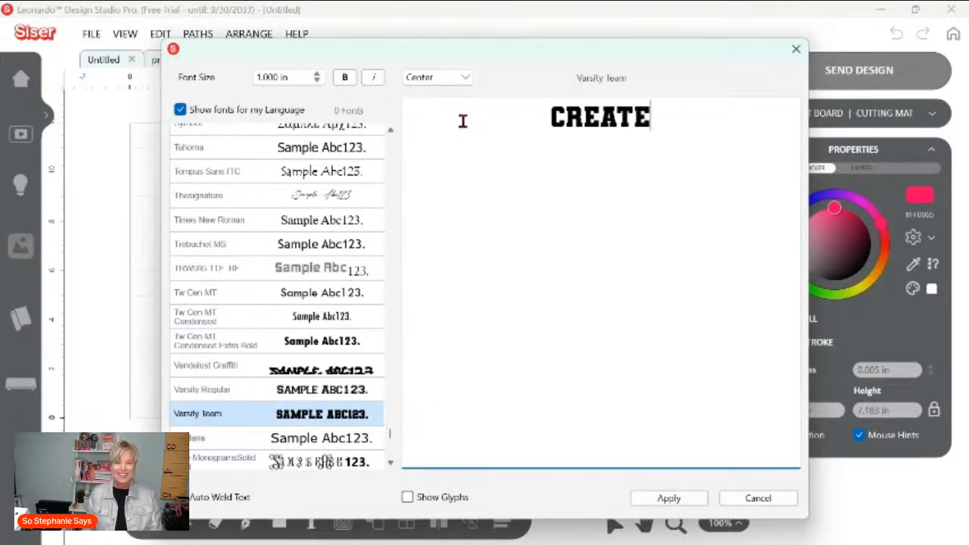
click(666, 500)
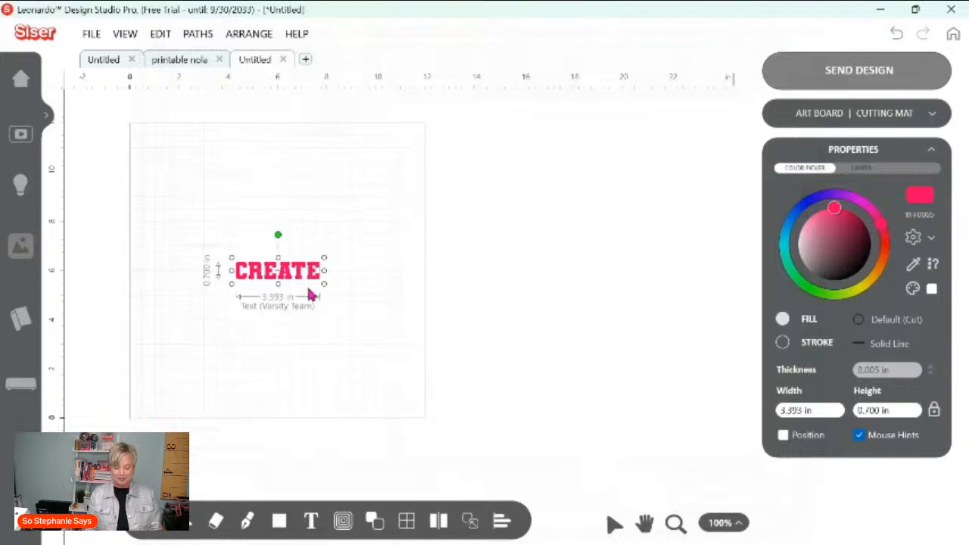
Enlarge the CREATE text proportionally to about 10.18 in wide by 2.10 in high and move it to the upper half of the art board.
drag(321, 280, 409, 375)
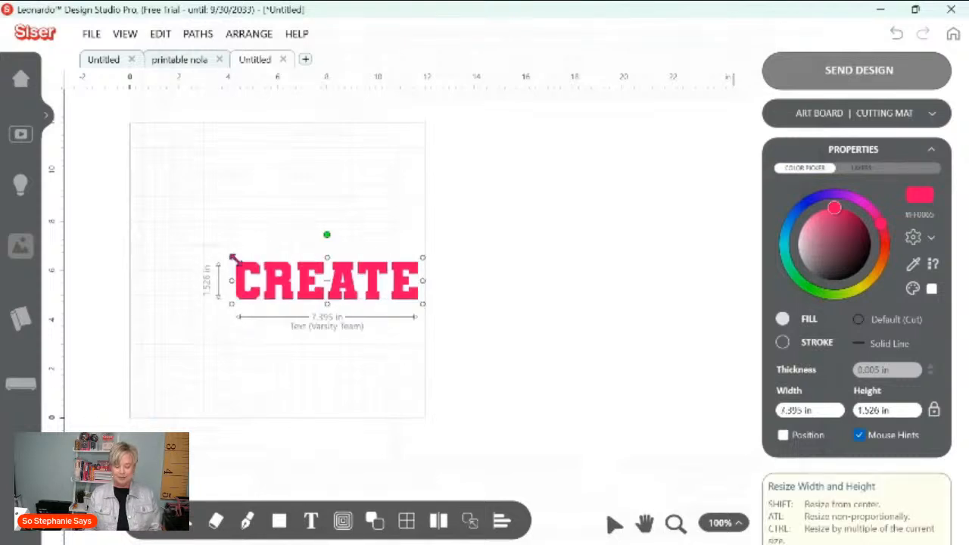
drag(234, 259, 189, 197)
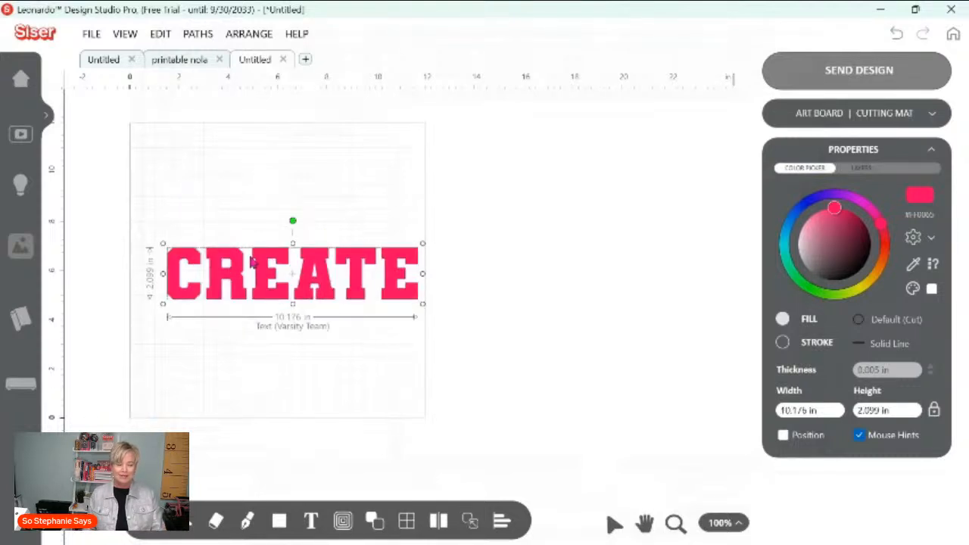
drag(253, 262, 252, 220)
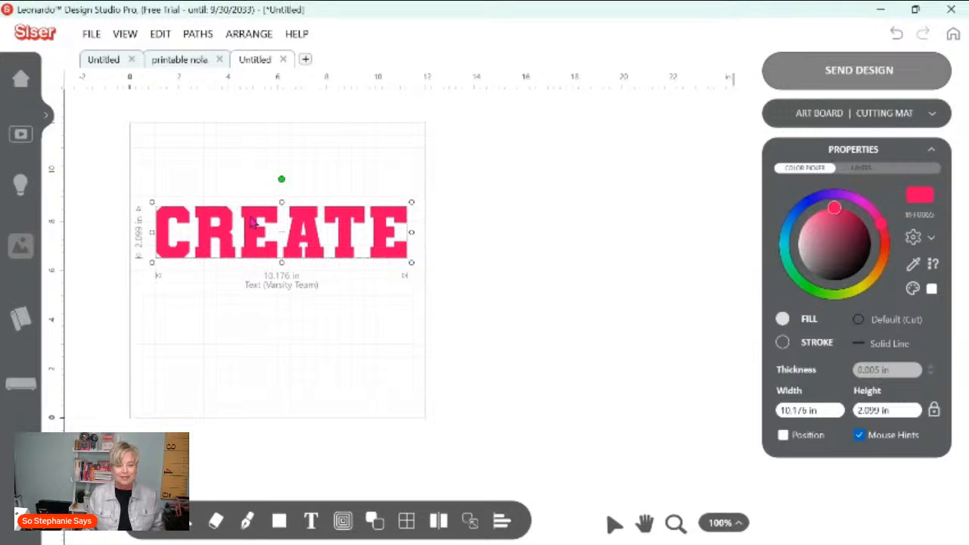
Copy the CREATE text and paste the duplicate directly over the original.
right_click(252, 221)
mouse_move(314, 302)
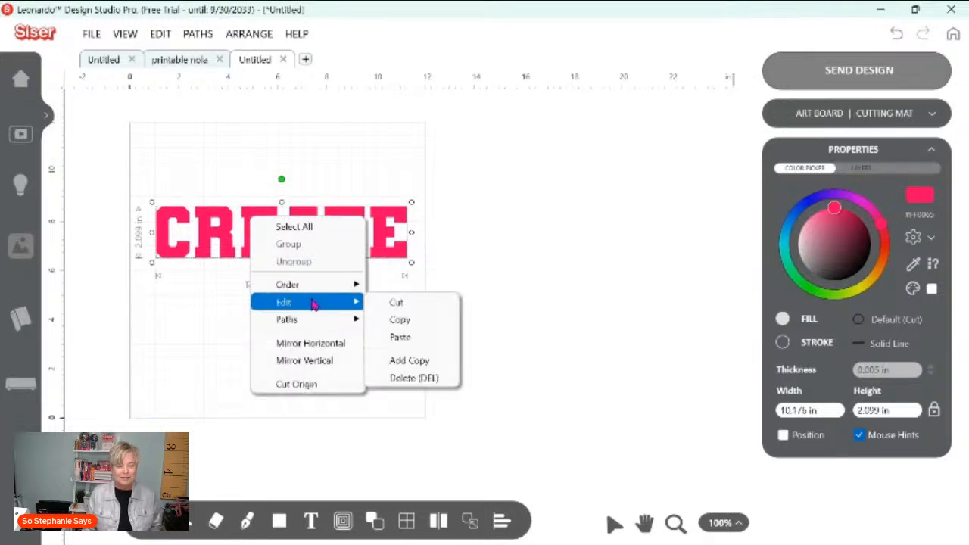
click(399, 320)
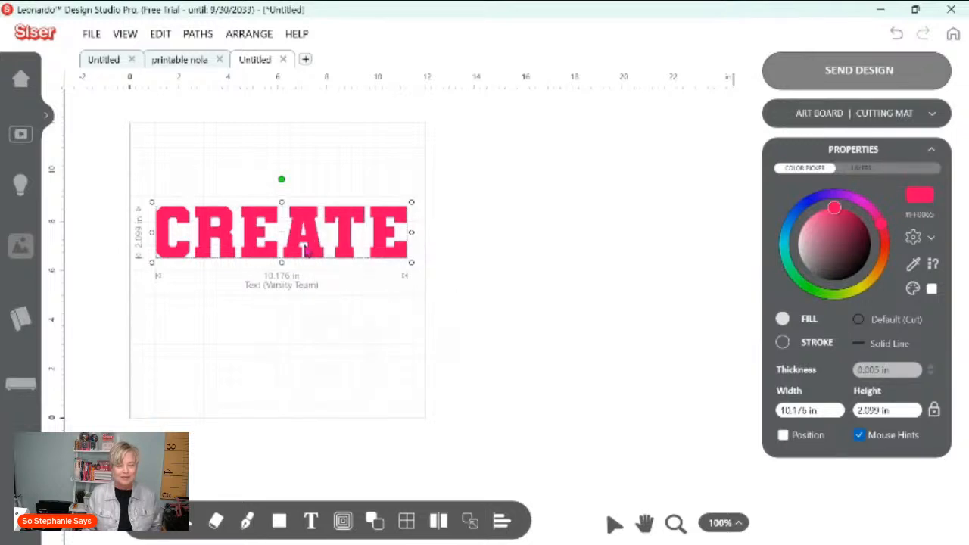
right_click(306, 252)
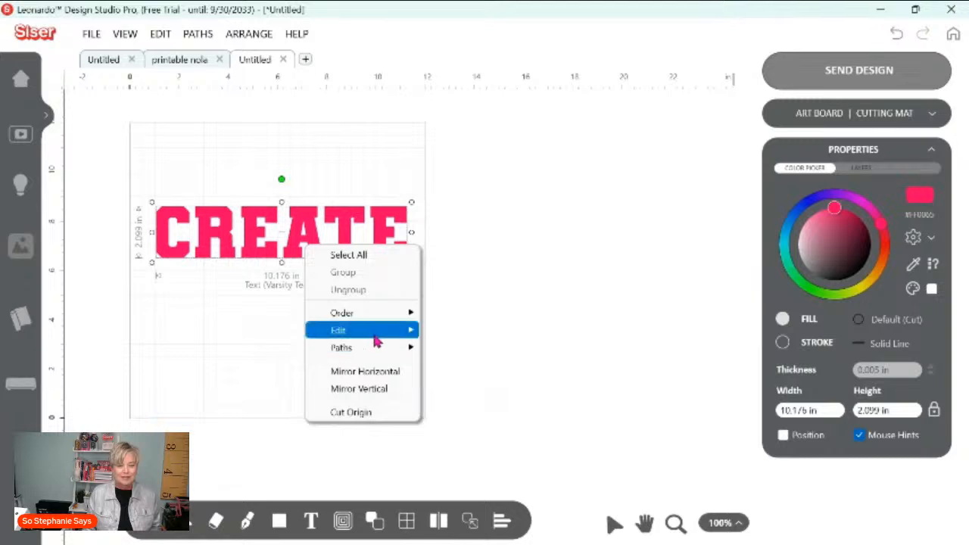
mouse_move(375, 333)
click(458, 364)
click(286, 326)
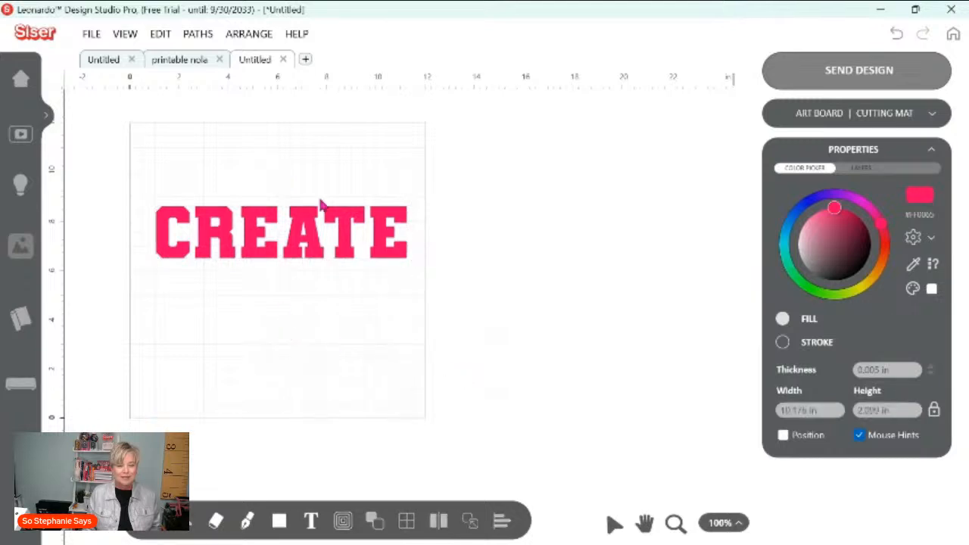
Recolor the top CREATE copy magenta and nudge it 0.25 in to the right of the pink original.
click(311, 217)
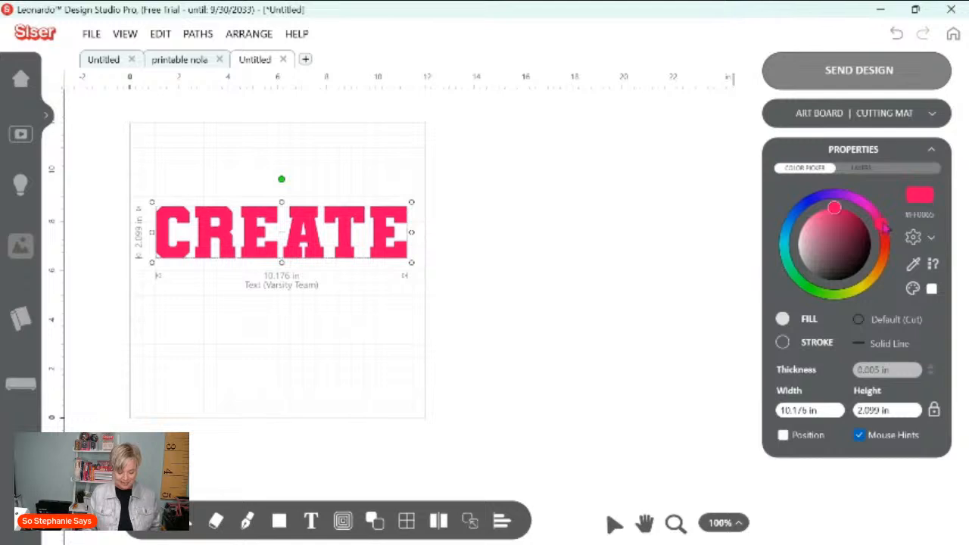
mouse_move(886, 227)
mouse_down()
mouse_move(856, 198)
mouse_move(812, 196)
mouse_move(862, 201)
mouse_up()
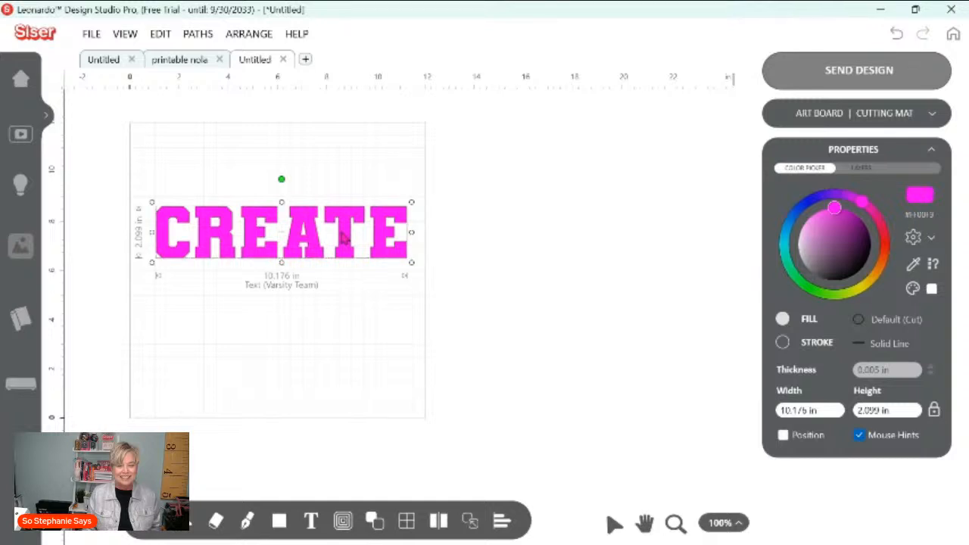
key(Right)
key(Right)
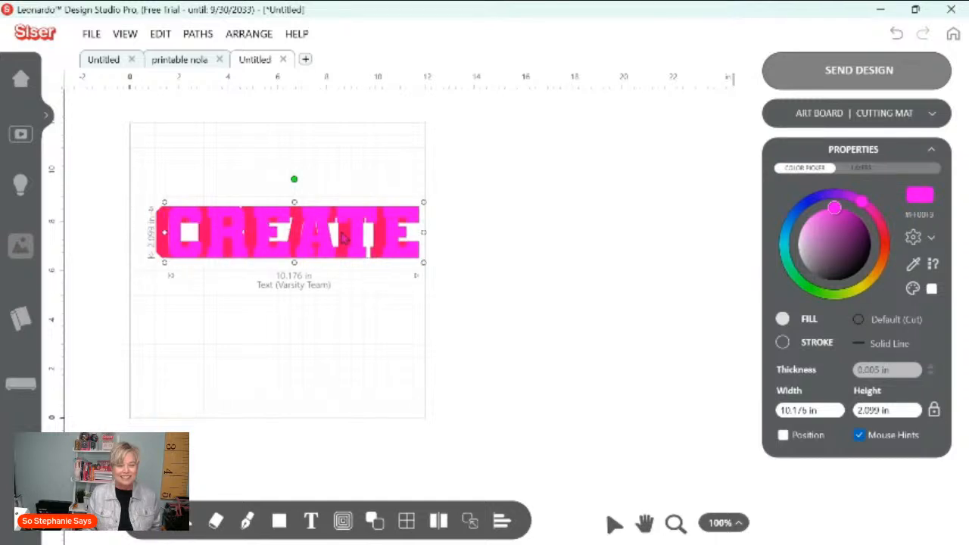
key(Left)
click(302, 324)
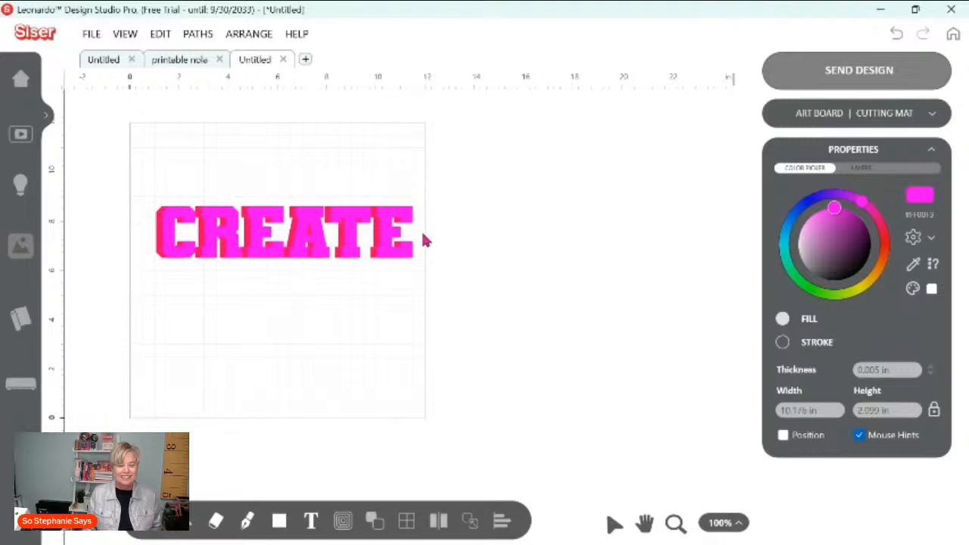
Select both CREATE texts and cut the magenta front text's shape out of the pink one behind, keeping the magenta text.
drag(161, 257, 421, 203)
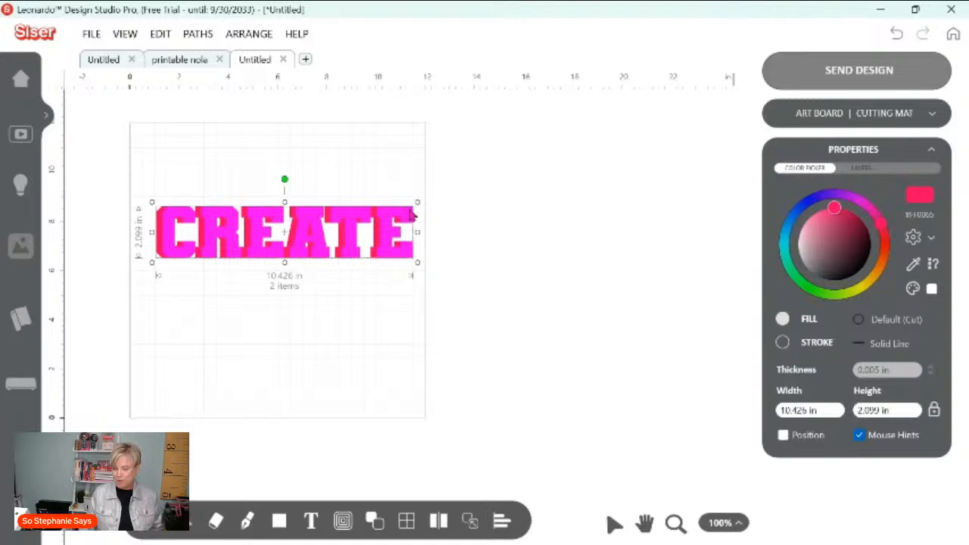
click(375, 521)
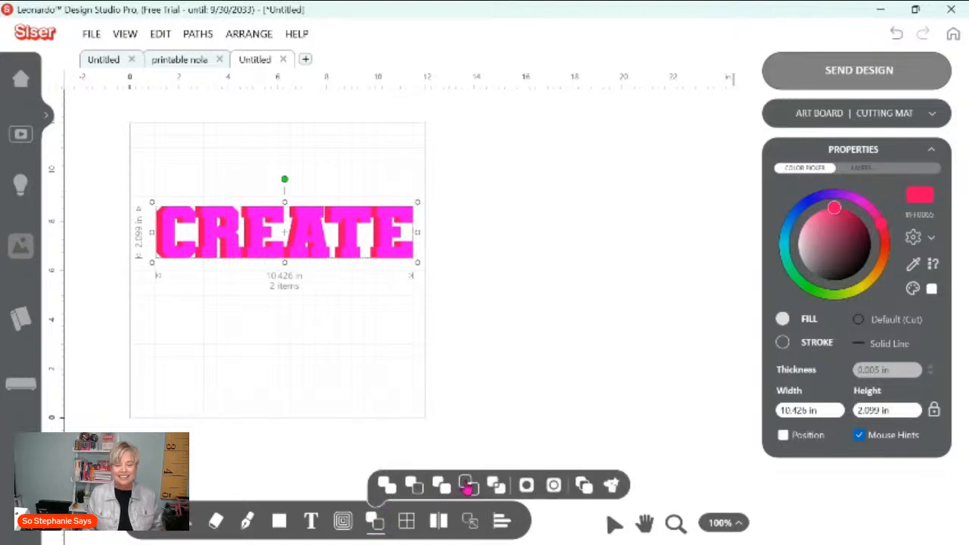
click(467, 485)
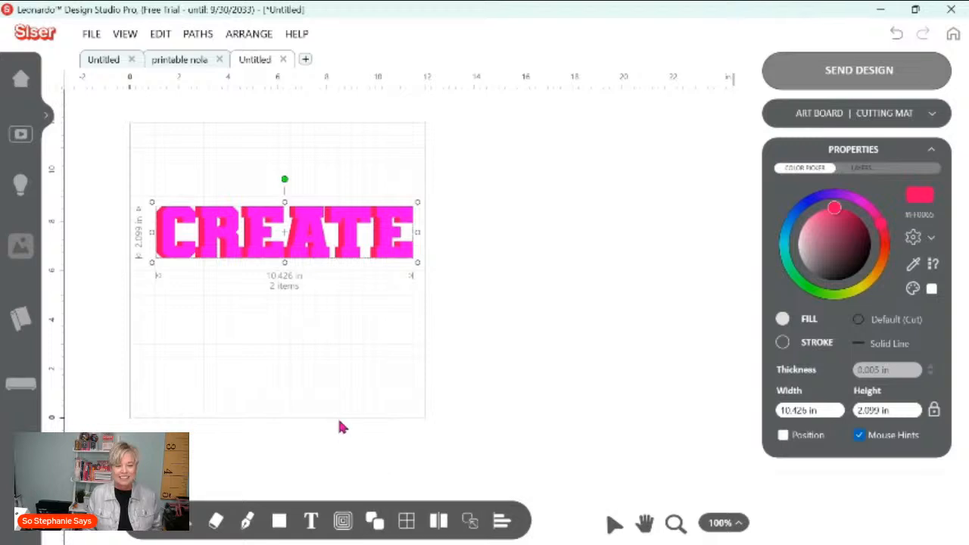
Move the magenta CREATE text to the lower part of the art board, lined up below the pink shadow pieces.
drag(329, 234, 328, 322)
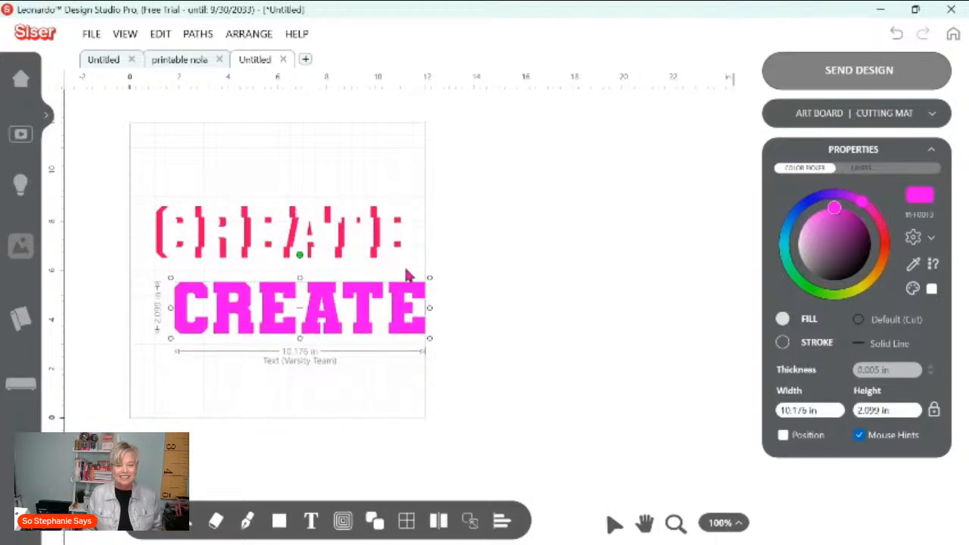
drag(321, 303, 303, 368)
click(165, 287)
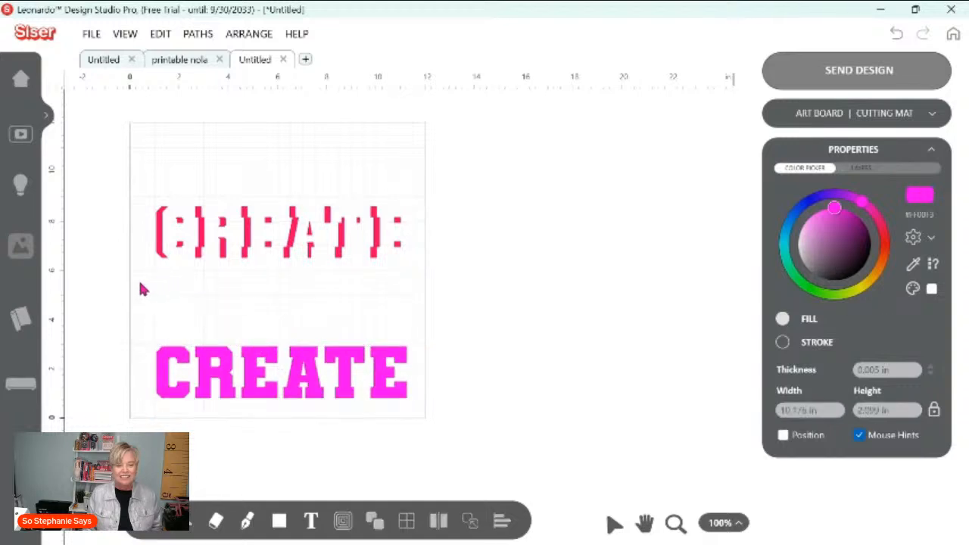
Rotate the pink shadow pieces about 50 degrees counterclockwise and move them down until they slightly overlap the magenta CREATE text.
click(329, 219)
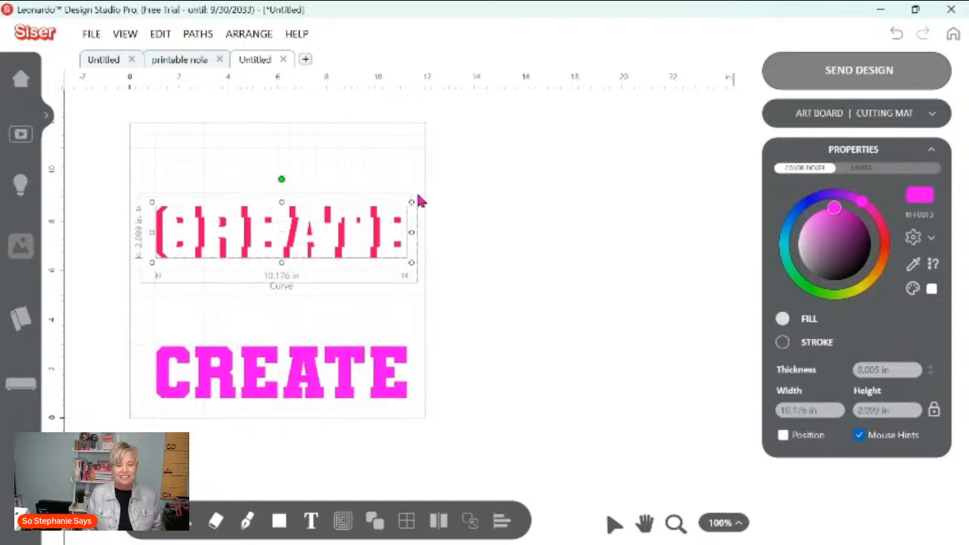
drag(283, 179, 244, 195)
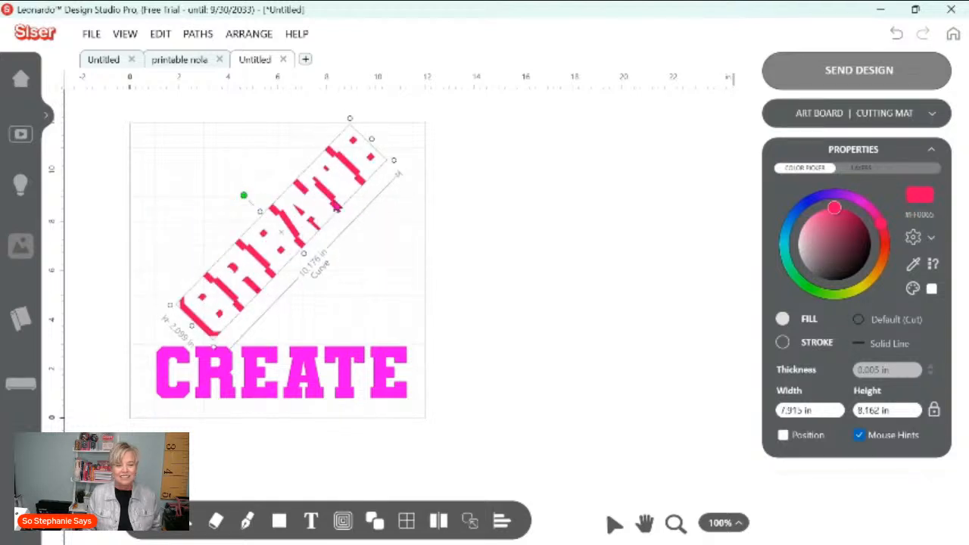
mouse_move(243, 197)
mouse_down()
mouse_move(242, 206)
mouse_move(240, 198)
mouse_up()
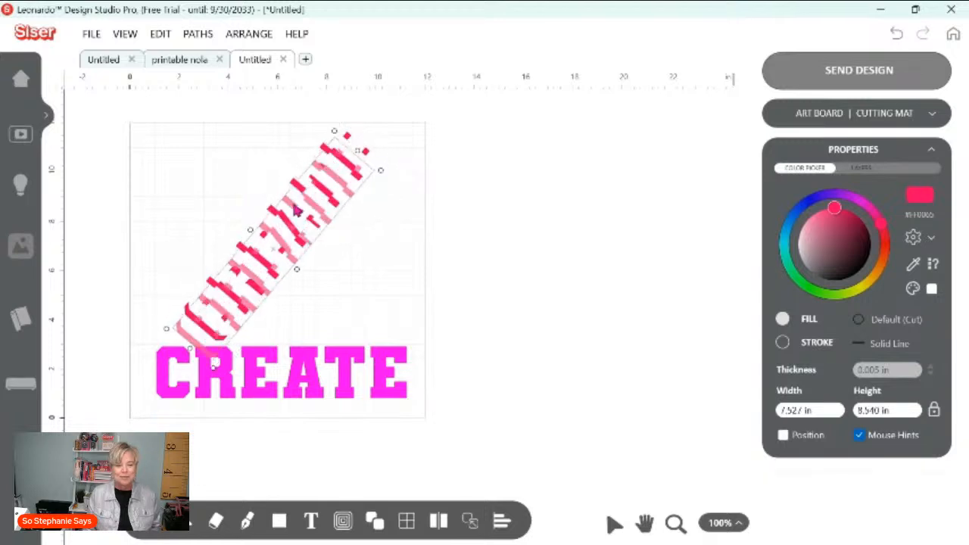
click(355, 242)
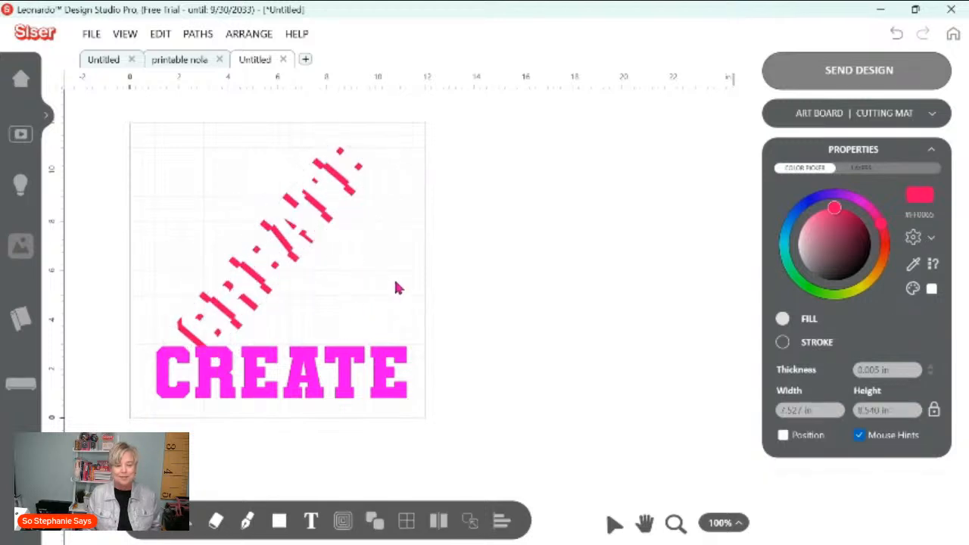
Send all artwork that fits on the page for cutting, with each color layer moved to the origin and weed margin allowed.
click(837, 73)
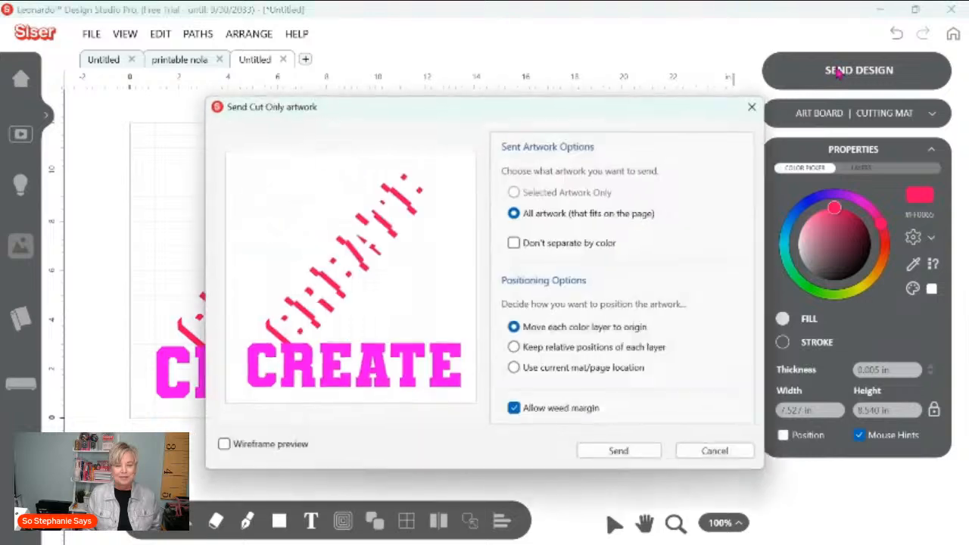
click(635, 452)
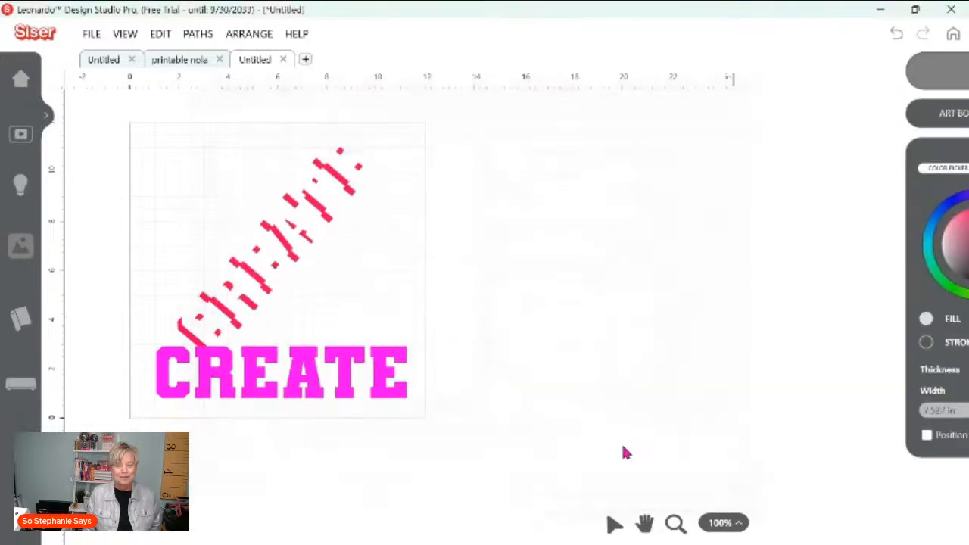